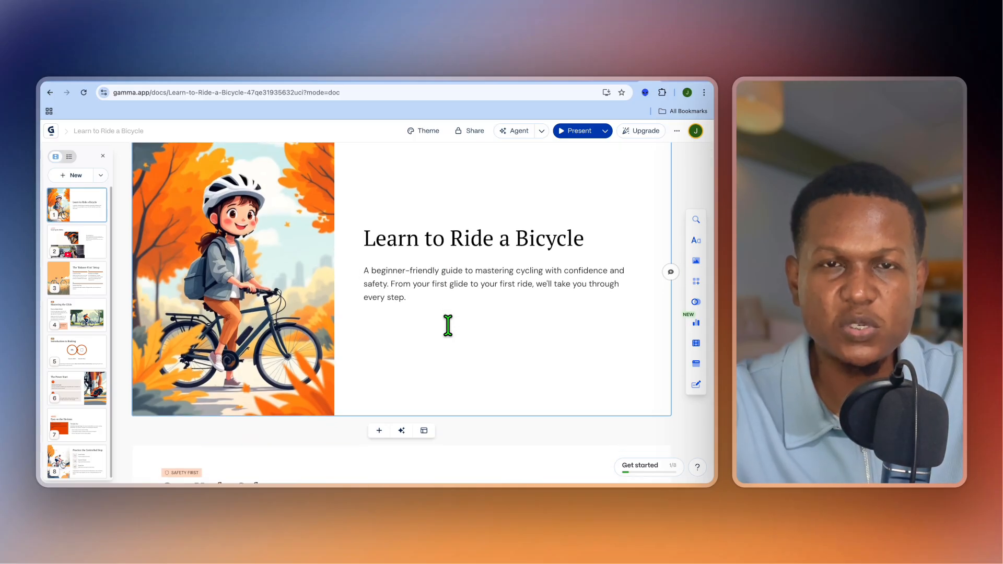
Step: Look through the slides of the finished Learn to Ride a Bicycle presentation, including its images and embedded video
{"action": "scroll", "coordinate": [448, 326], "scroll_direction": "down", "scroll_amount": 1}
{"action": "scroll", "coordinate": [448, 326], "scroll_direction": "down", "scroll_amount": 1}
{"action": "scroll", "coordinate": [448, 326], "scroll_direction": "down", "scroll_amount": 2}
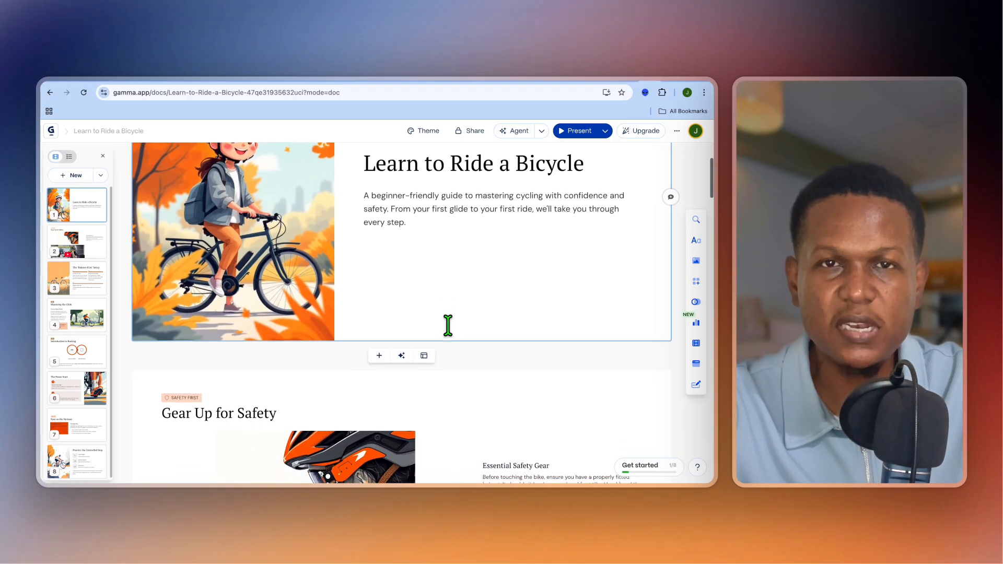
{"action": "scroll", "coordinate": [447, 326], "scroll_direction": "down", "scroll_amount": 1}
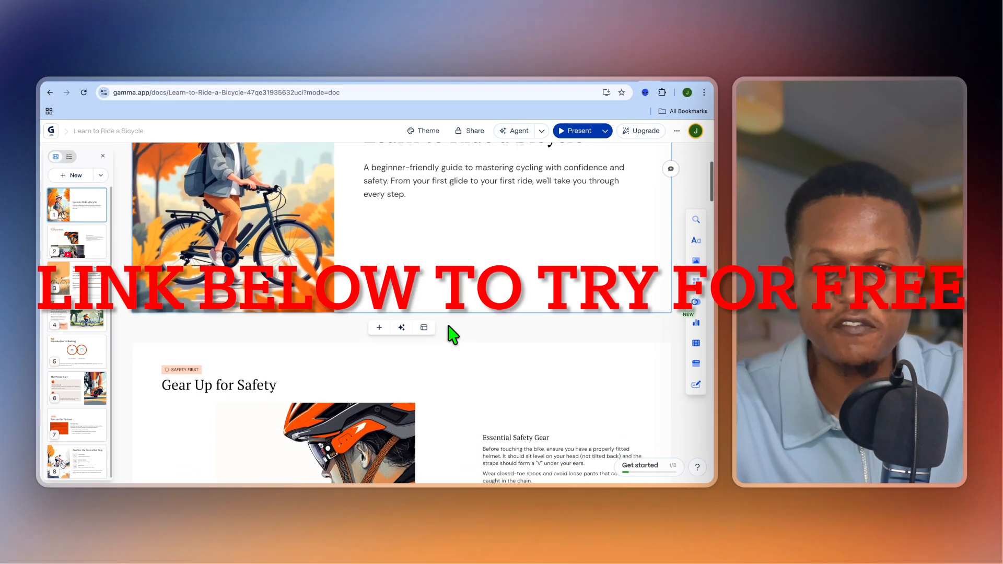
{"action": "scroll", "coordinate": [453, 335], "scroll_direction": "down", "scroll_amount": 1}
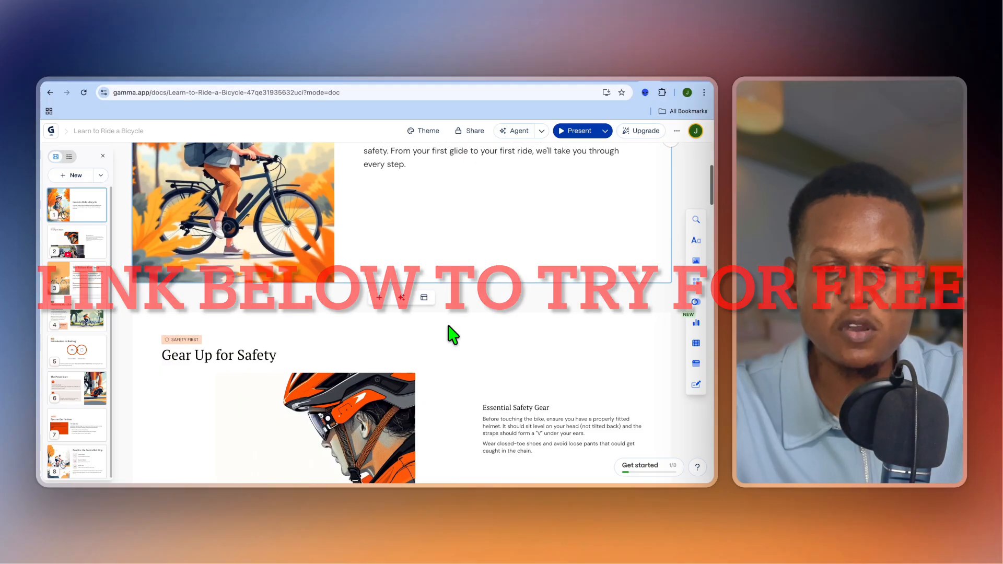
{"action": "scroll", "coordinate": [453, 334], "scroll_direction": "down", "scroll_amount": 1}
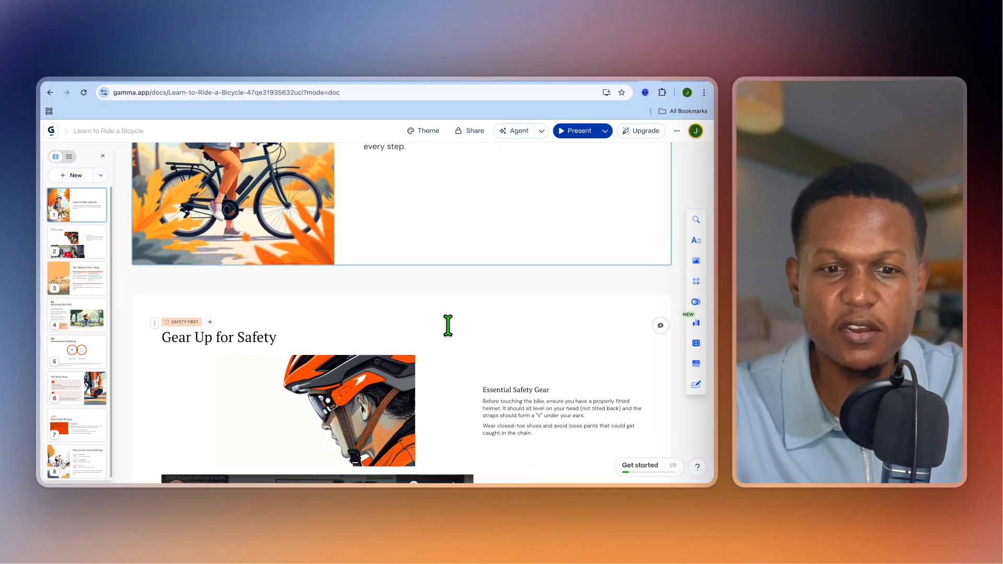
{"action": "scroll", "coordinate": [447, 326], "scroll_direction": "down", "scroll_amount": 1}
{"action": "scroll", "coordinate": [447, 325], "scroll_direction": "down", "scroll_amount": 1}
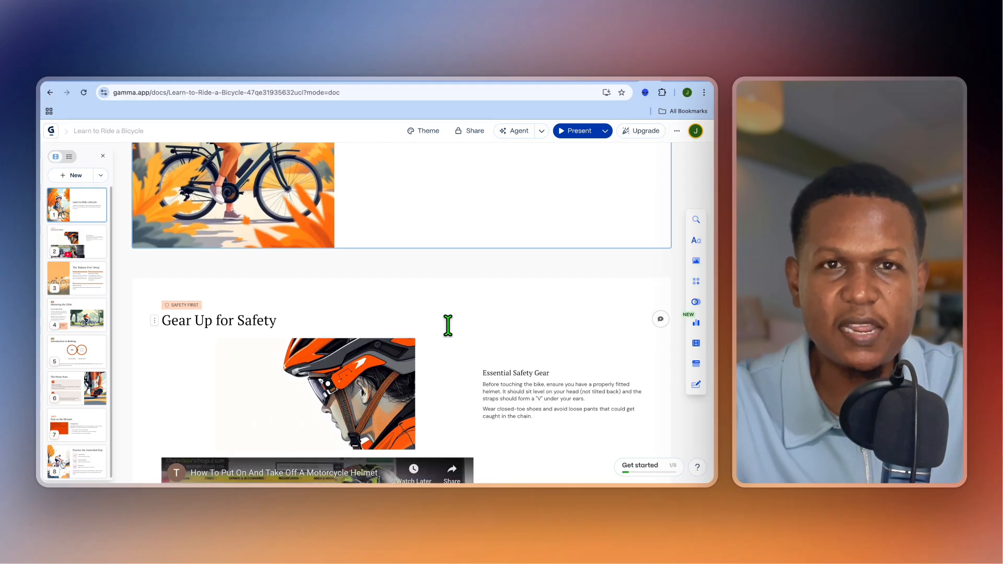
{"action": "scroll", "coordinate": [447, 325], "scroll_direction": "up", "scroll_amount": 2}
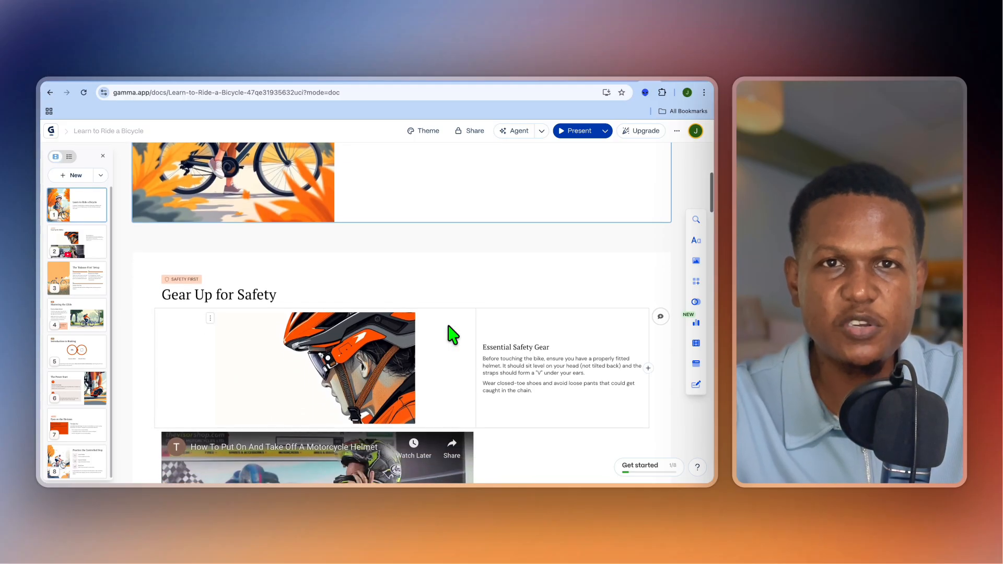
{"action": "scroll", "coordinate": [447, 325], "scroll_direction": "up", "scroll_amount": 3}
{"action": "scroll", "coordinate": [453, 334], "scroll_direction": "up", "scroll_amount": 2}
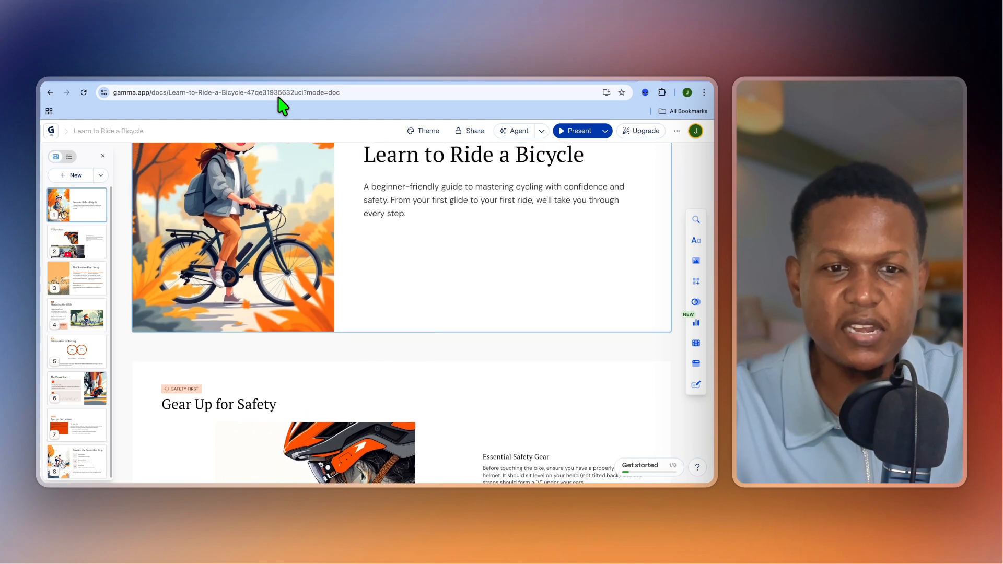
{"action": "scroll", "coordinate": [355, 249], "scroll_direction": "up", "scroll_amount": 3}
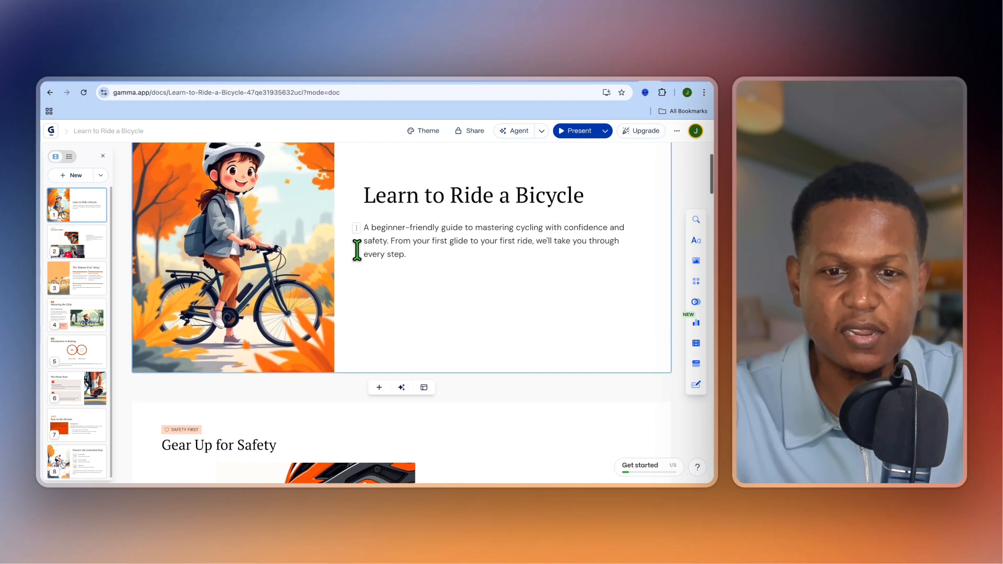
{"action": "scroll", "coordinate": [431, 251], "scroll_direction": "down", "scroll_amount": 5}
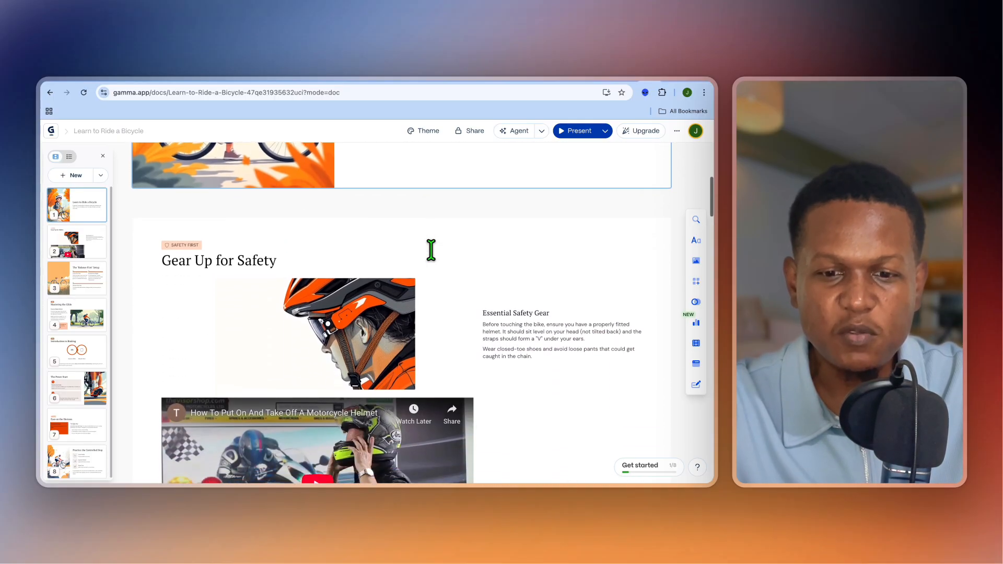
{"action": "scroll", "coordinate": [470, 268], "scroll_direction": "down", "scroll_amount": 3}
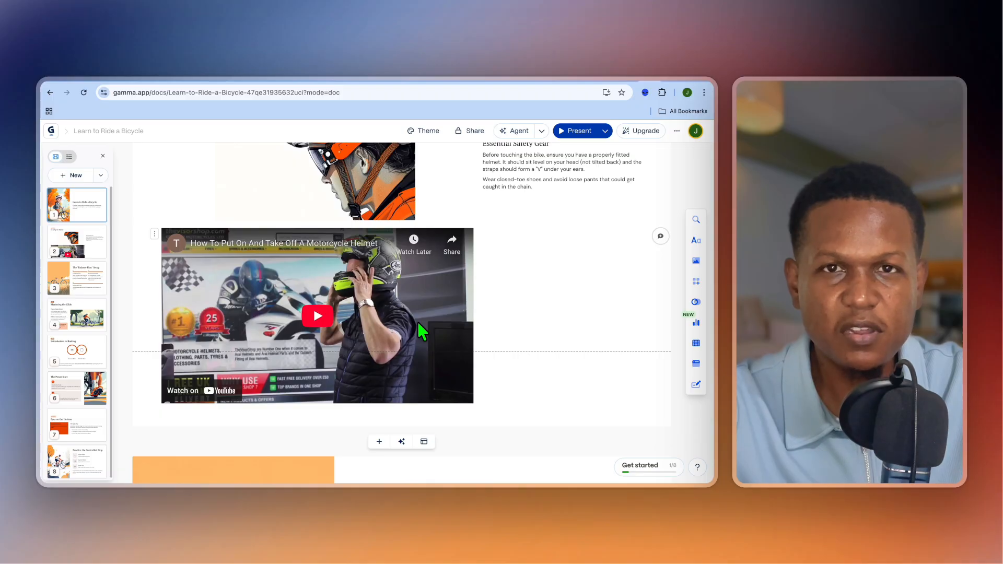
{"action": "scroll", "coordinate": [417, 322], "scroll_direction": "down", "scroll_amount": 6}
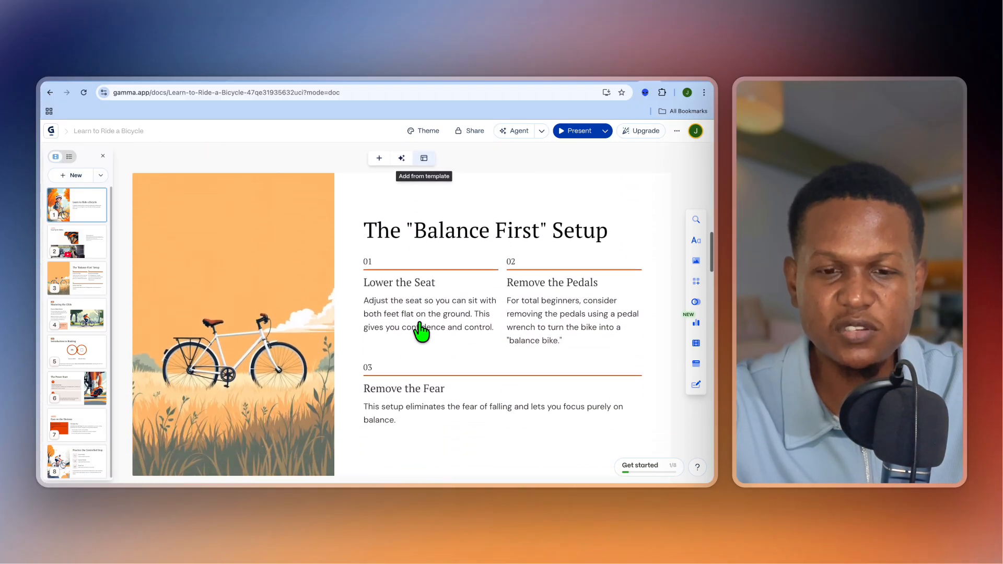
{"action": "scroll", "coordinate": [421, 331], "scroll_direction": "down", "scroll_amount": 15}
{"action": "scroll", "coordinate": [421, 330], "scroll_direction": "down", "scroll_amount": 1}
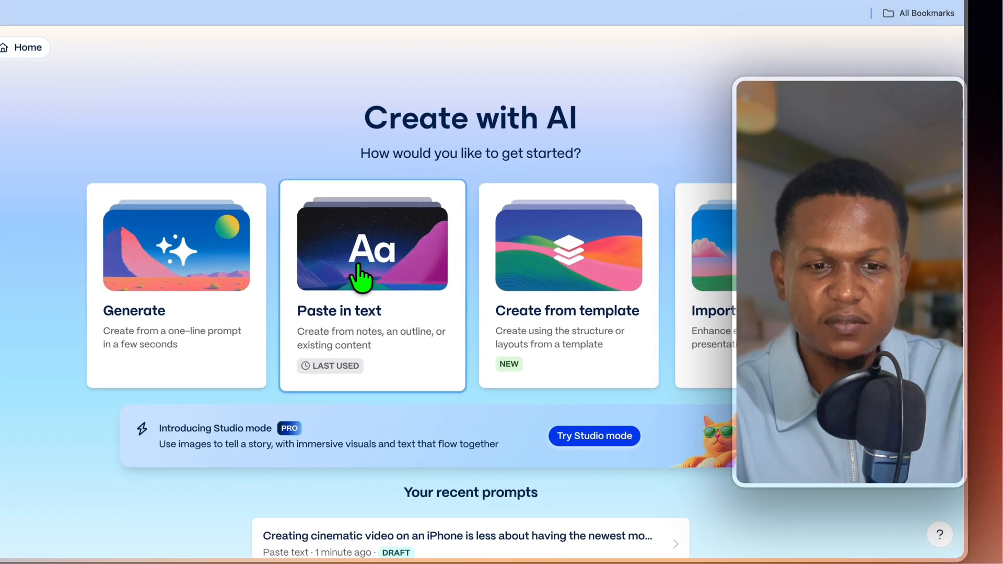
Step: Start a new AI creation from pasted text, keeping the Presentation format and Default size
{"action": "left_click", "coordinate": [302, 290]}
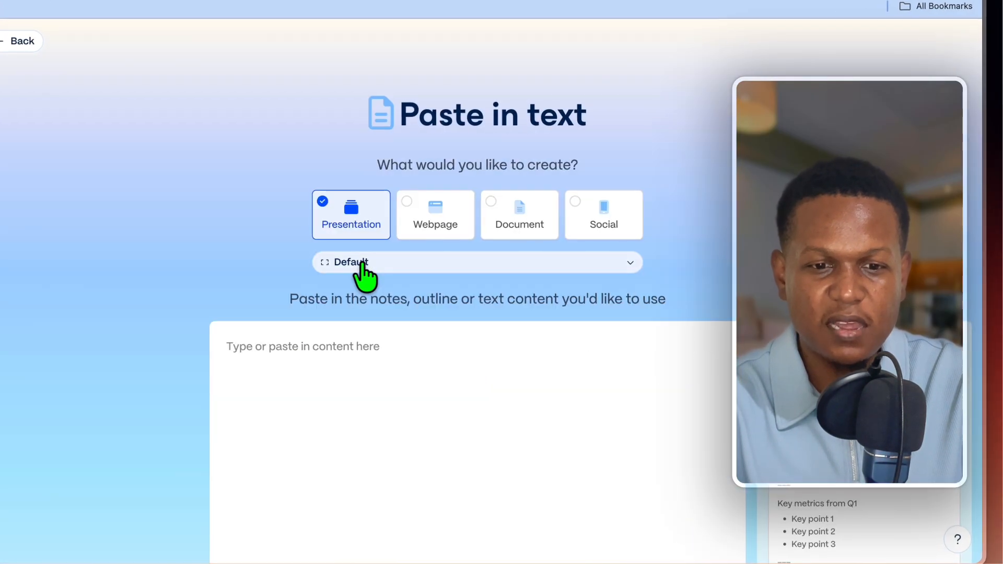
{"action": "scroll", "coordinate": [428, 428], "scroll_direction": "down", "scroll_amount": 5}
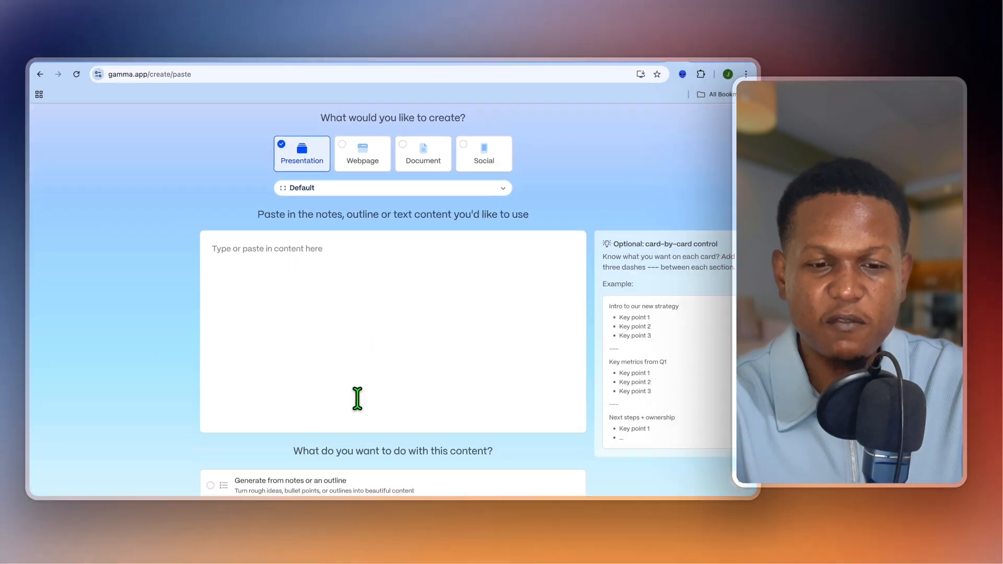
{"action": "scroll", "coordinate": [429, 426], "scroll_direction": "up", "scroll_amount": 2}
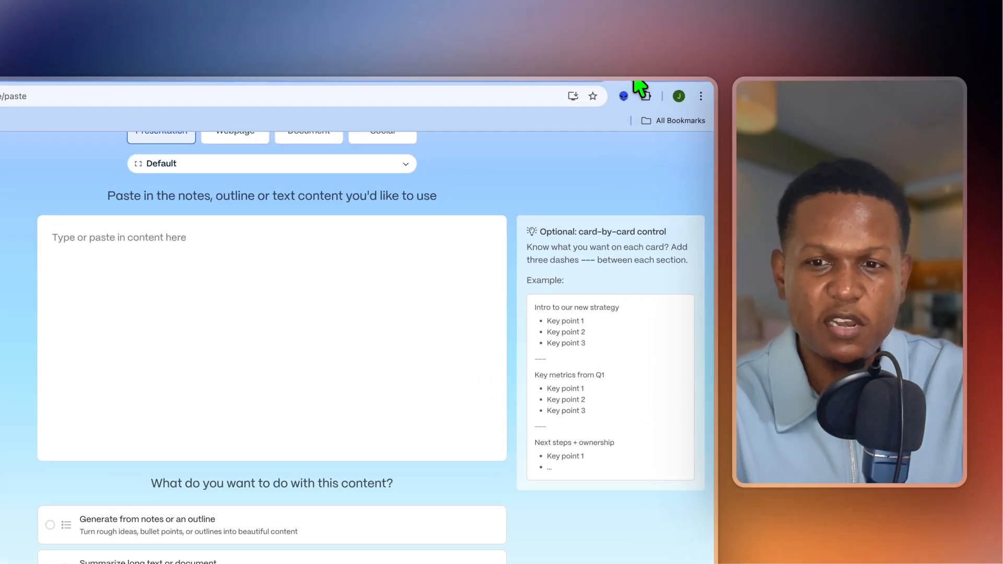
Step: Switch to the Gemini chat, review the iPhone cinematography course outline from its prompt onward, and copy the whole response
{"action": "left_click", "coordinate": [653, 78]}
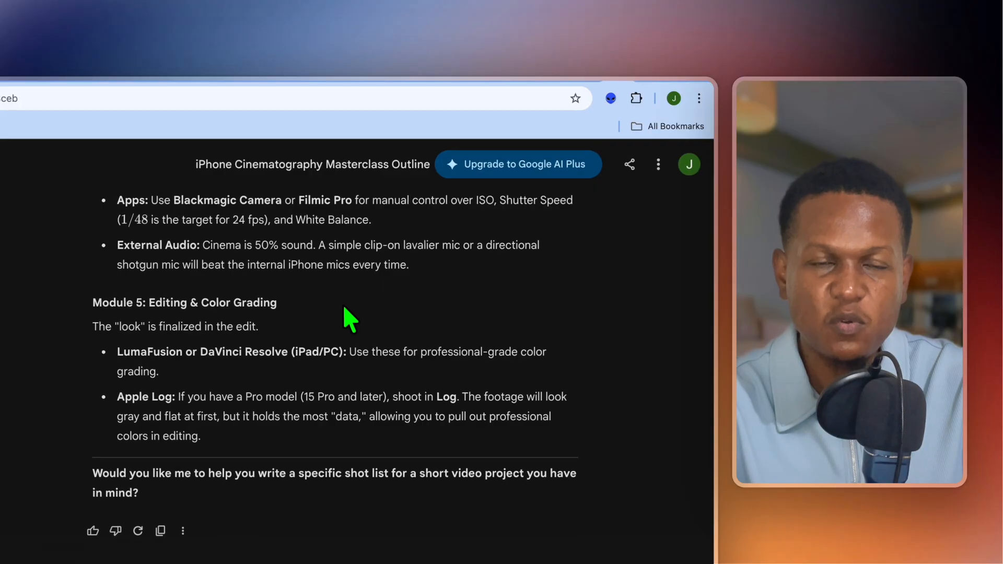
{"action": "scroll", "coordinate": [347, 316], "scroll_direction": "up", "scroll_amount": 3}
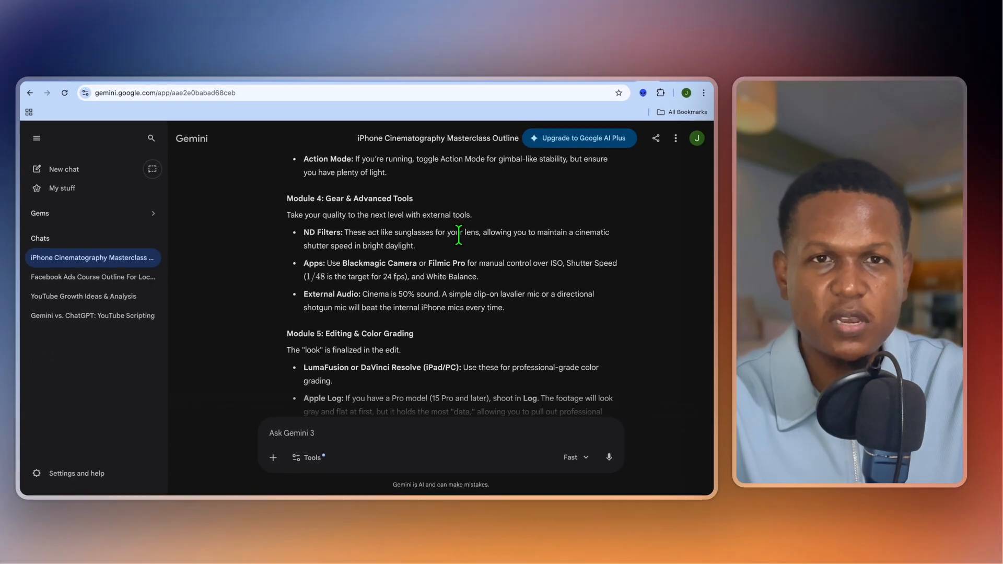
{"action": "scroll", "coordinate": [466, 231], "scroll_direction": "up", "scroll_amount": 5}
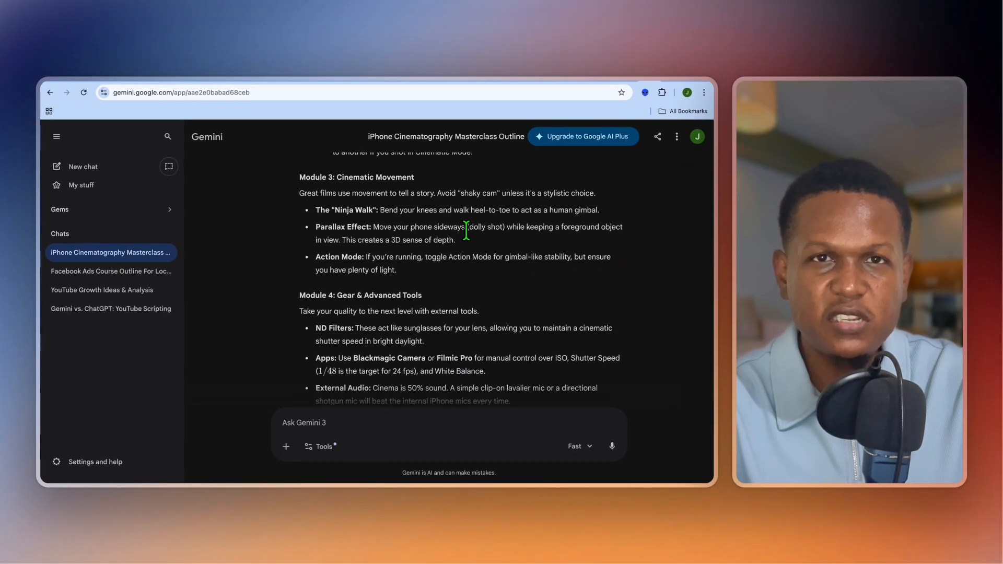
{"action": "scroll", "coordinate": [470, 240], "scroll_direction": "up", "scroll_amount": 10}
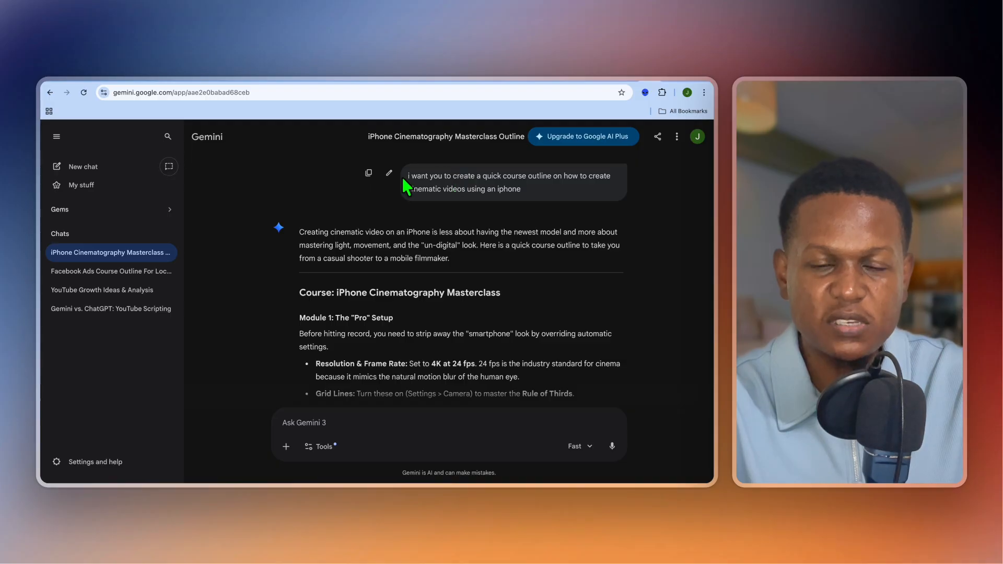
{"action": "scroll", "coordinate": [423, 291], "scroll_direction": "down", "scroll_amount": 15}
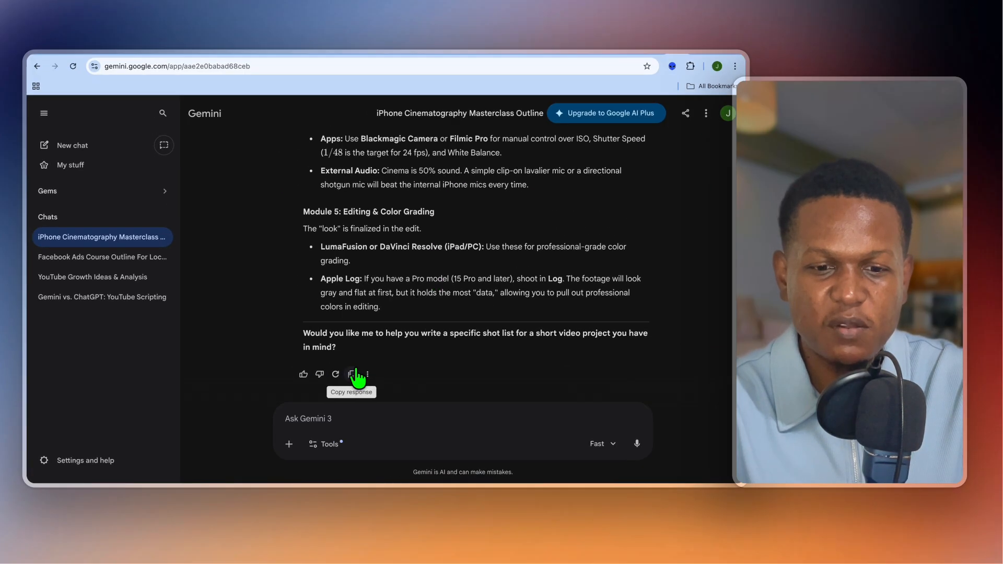
{"action": "left_click", "coordinate": [352, 373]}
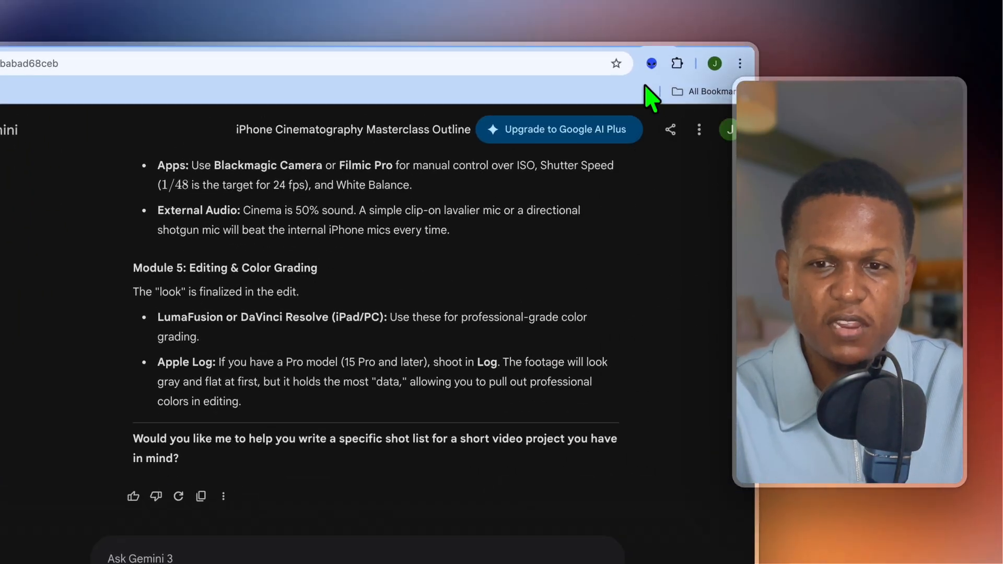
Step: Return to Gamma and paste the copied course outline into the empty content box
{"action": "left_click", "coordinate": [595, 79]}
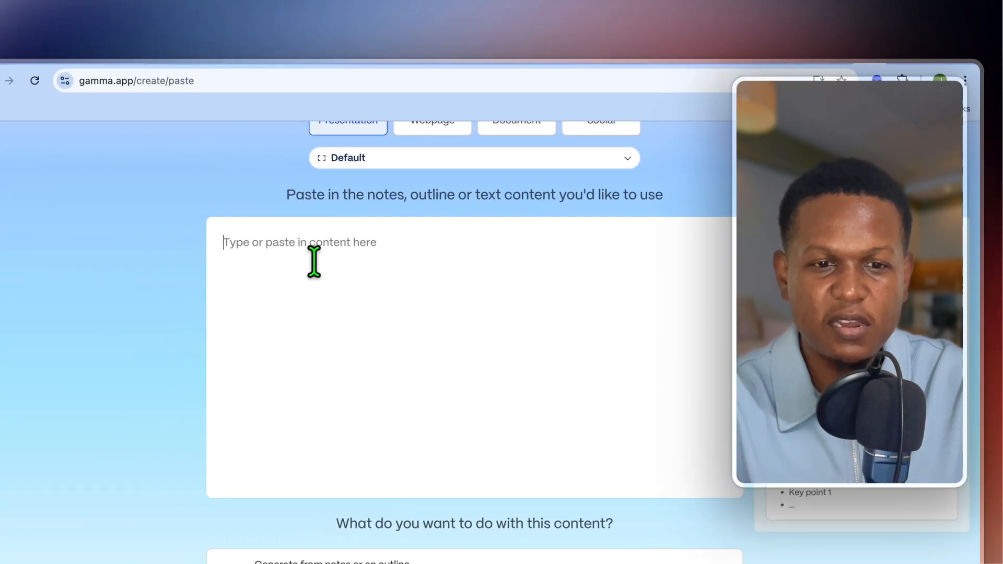
{"action": "right_click", "coordinate": [51, 276]}
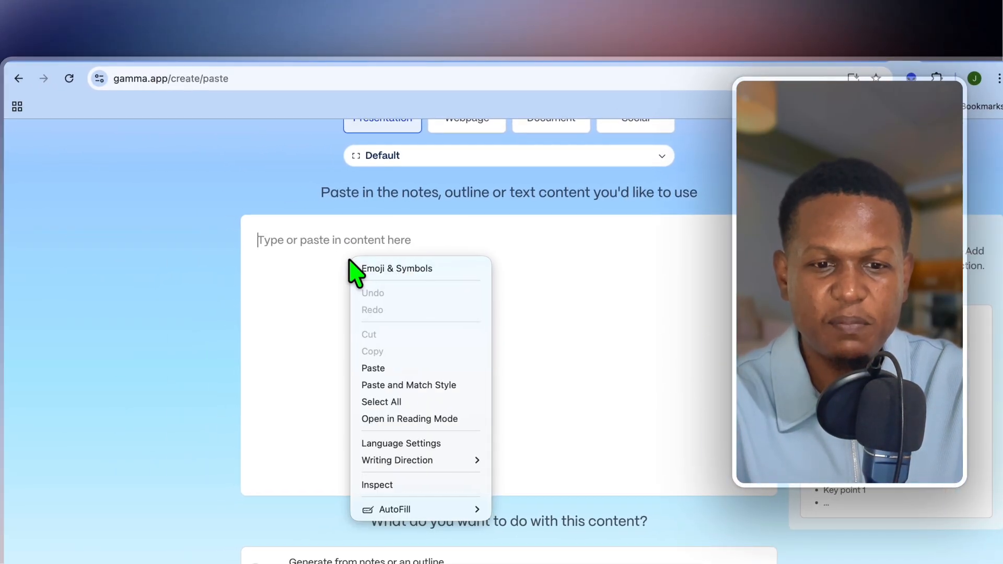
{"action": "left_click", "coordinate": [413, 372]}
Step: Choose to generate from notes or an outline and continue to the prompt editor
{"action": "scroll", "coordinate": [409, 369], "scroll_direction": "down", "scroll_amount": 5}
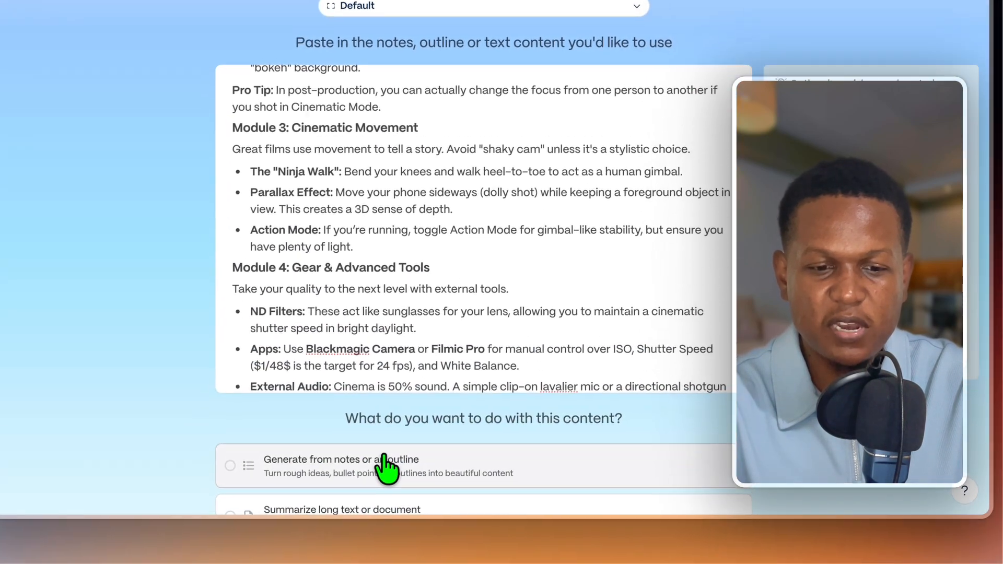
{"action": "scroll", "coordinate": [384, 461], "scroll_direction": "down", "scroll_amount": 3}
{"action": "left_click", "coordinate": [259, 272]}
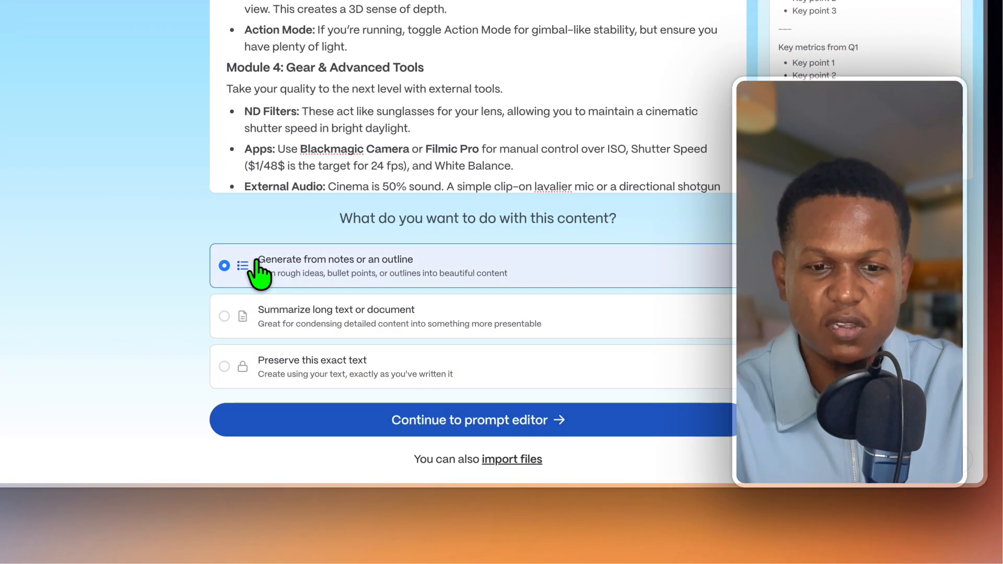
{"action": "left_click", "coordinate": [458, 420]}
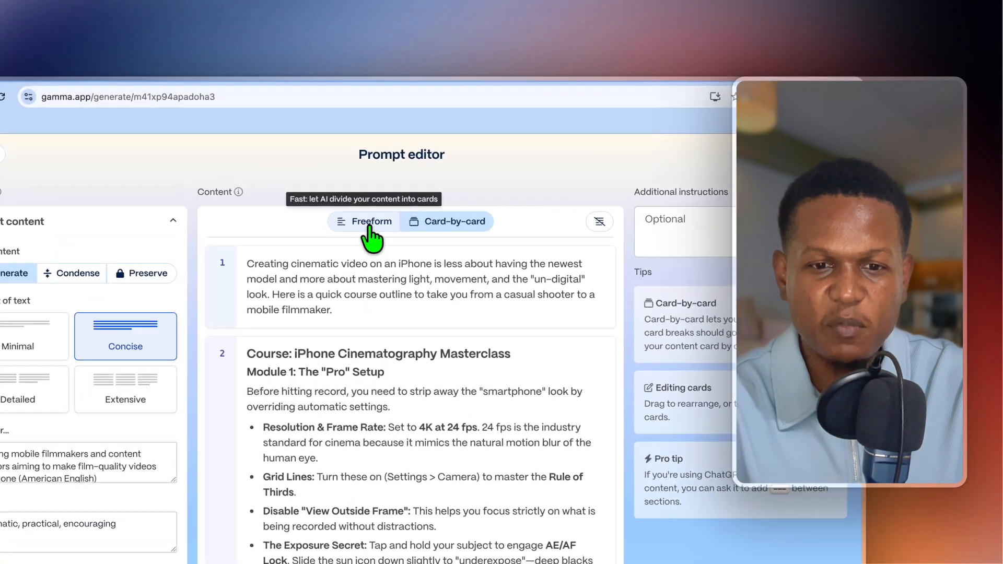
Step: Compare the Freeform and Card-by-card content modes and review how the outline is divided into cards
{"action": "left_click", "coordinate": [350, 185]}
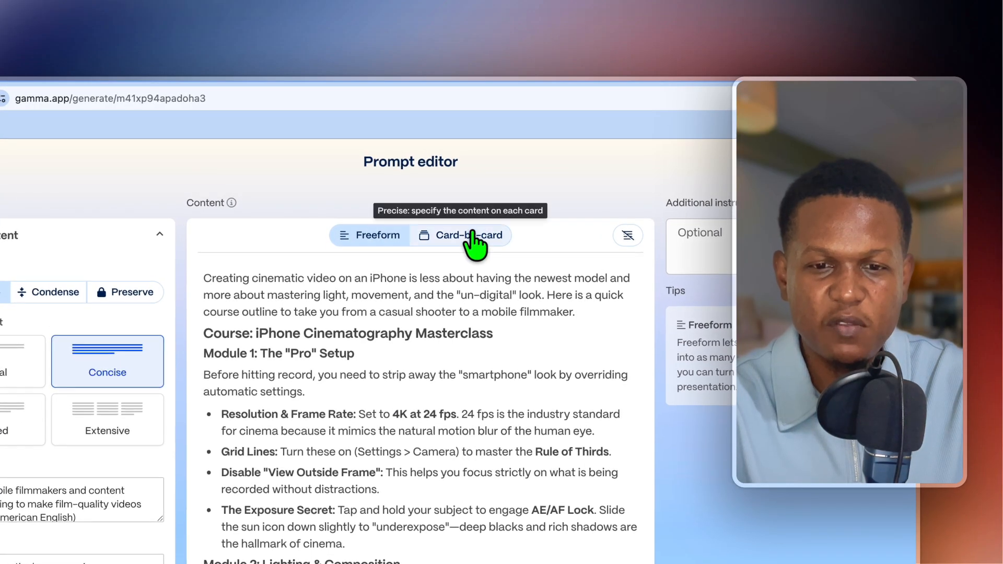
{"action": "left_click", "coordinate": [471, 234]}
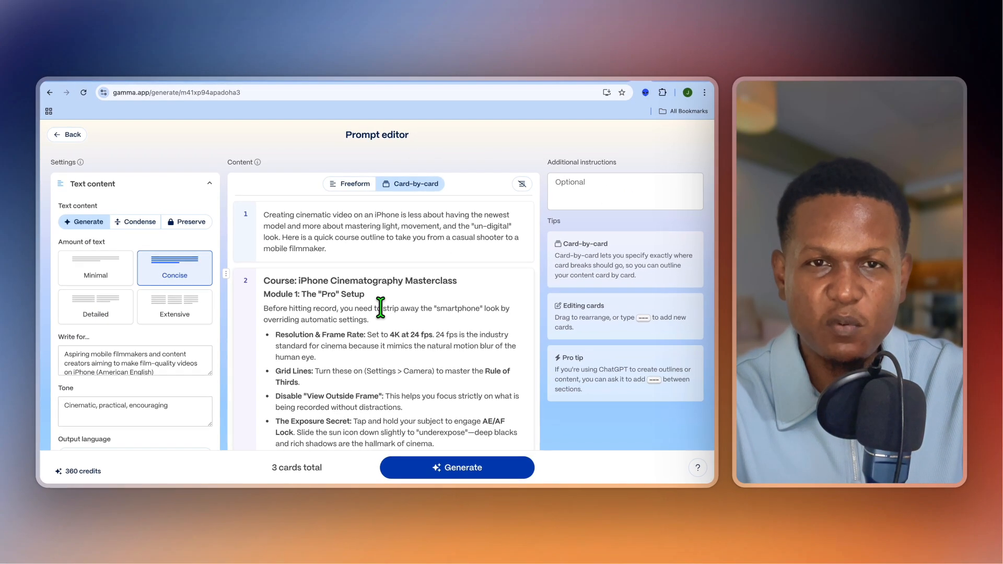
{"action": "scroll", "coordinate": [380, 308], "scroll_direction": "down", "scroll_amount": 2}
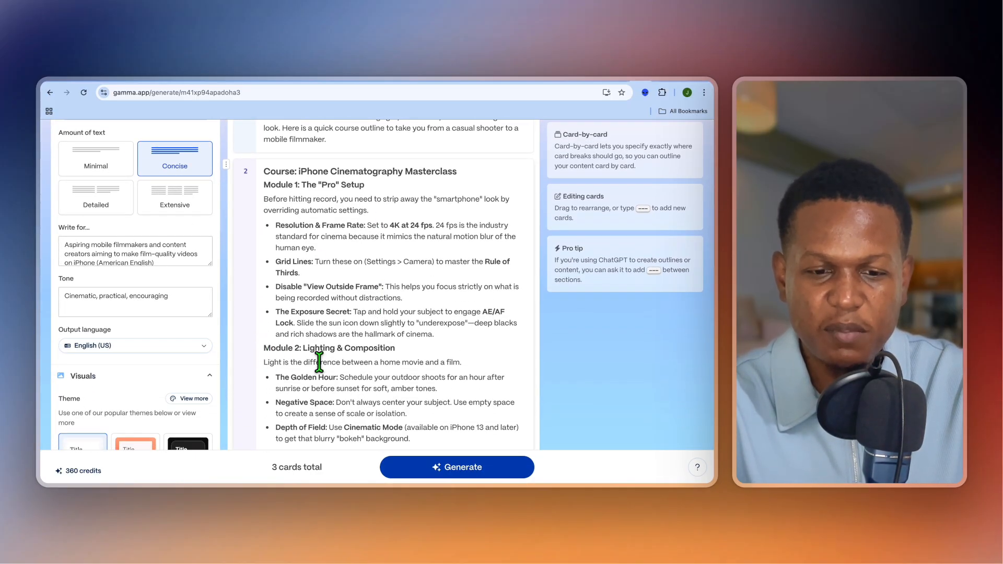
{"action": "scroll", "coordinate": [320, 360], "scroll_direction": "down", "scroll_amount": 15}
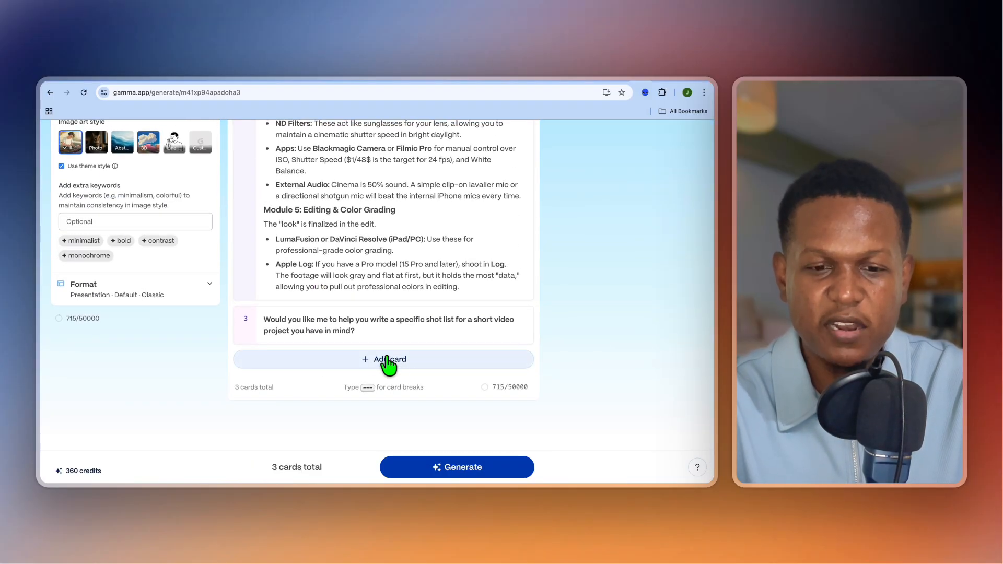
{"action": "scroll", "coordinate": [365, 261], "scroll_direction": "up", "scroll_amount": 15}
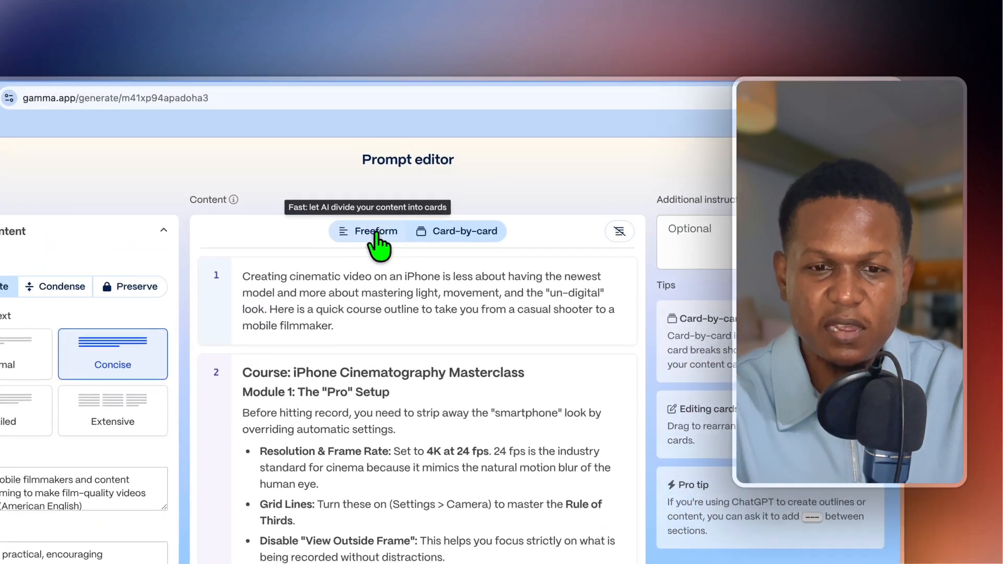
Step: Switch the content to Freeform, reduce the card count to 8, and look over the text and visual settings
{"action": "left_click", "coordinate": [363, 191]}
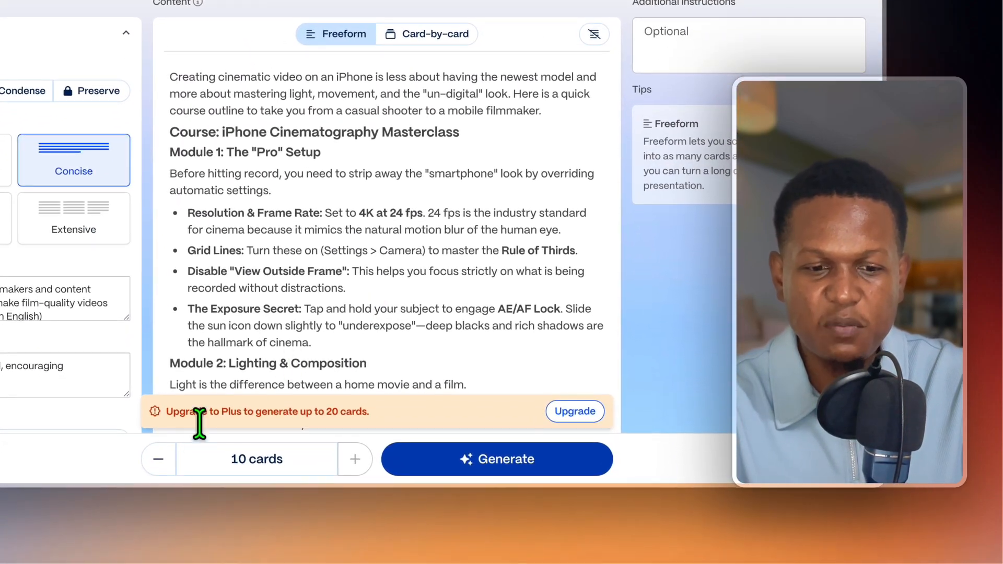
{"action": "left_click", "coordinate": [159, 460]}
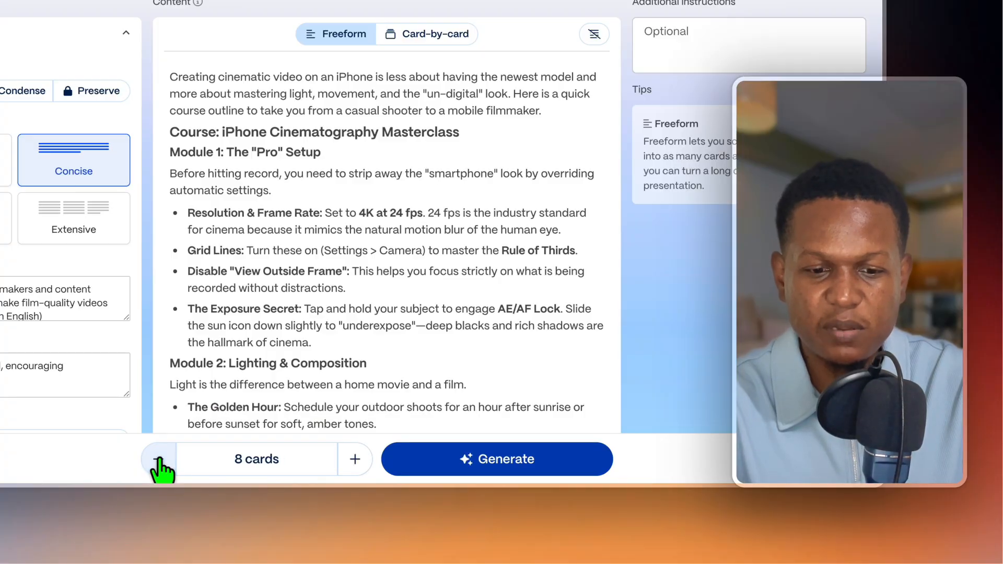
{"action": "scroll", "coordinate": [318, 284], "scroll_direction": "down", "scroll_amount": 5}
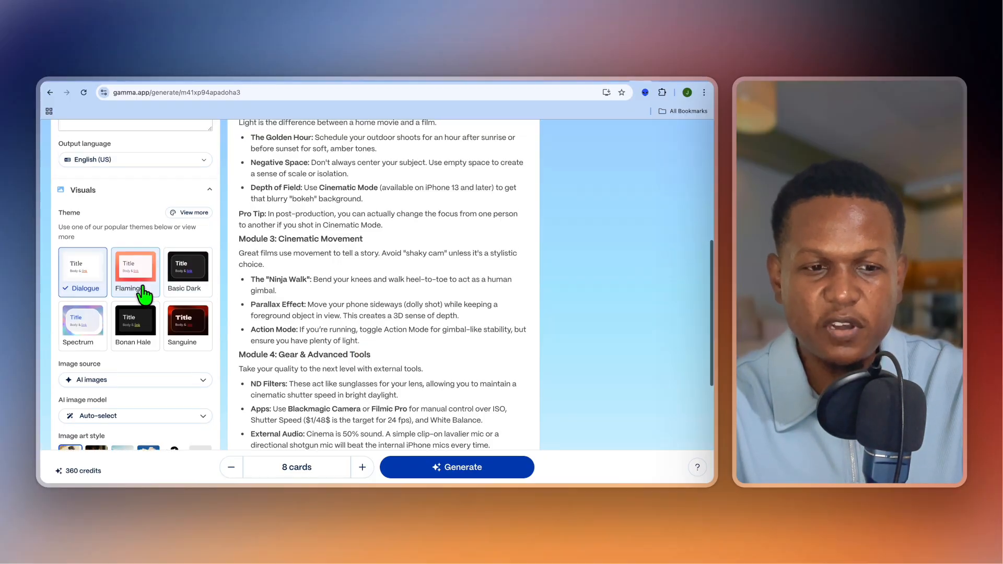
{"action": "scroll", "coordinate": [144, 295], "scroll_direction": "up", "scroll_amount": 6}
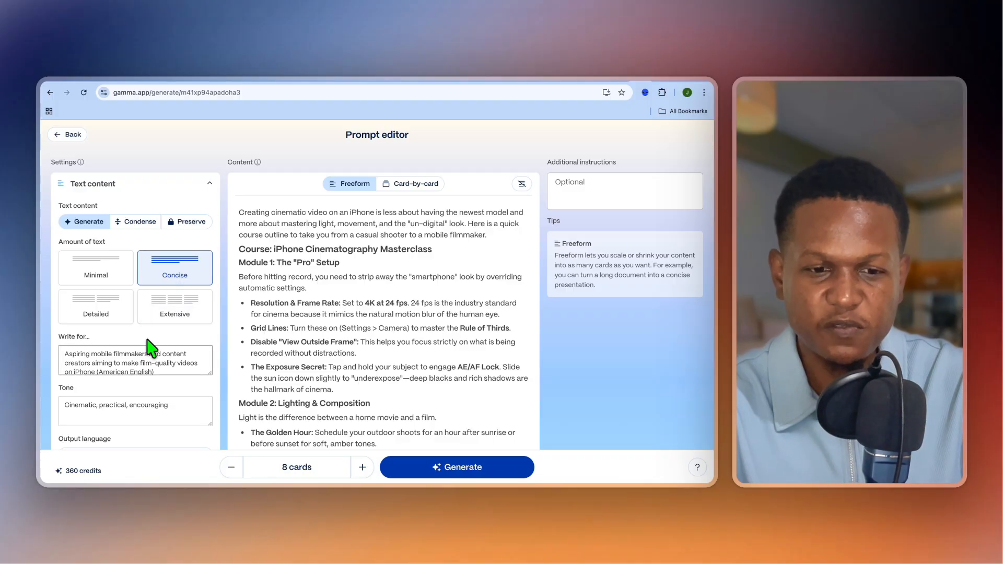
Step: Review the target audience, tone, language, theme and art style settings, and inspect the available image sources
{"action": "left_click", "coordinate": [165, 372]}
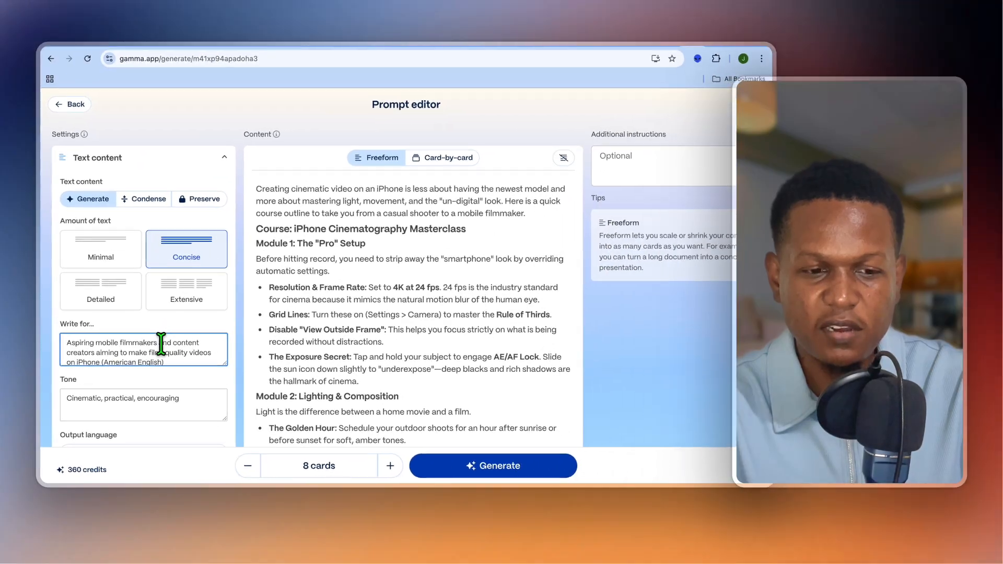
{"action": "scroll", "coordinate": [164, 402], "scroll_direction": "down", "scroll_amount": 4}
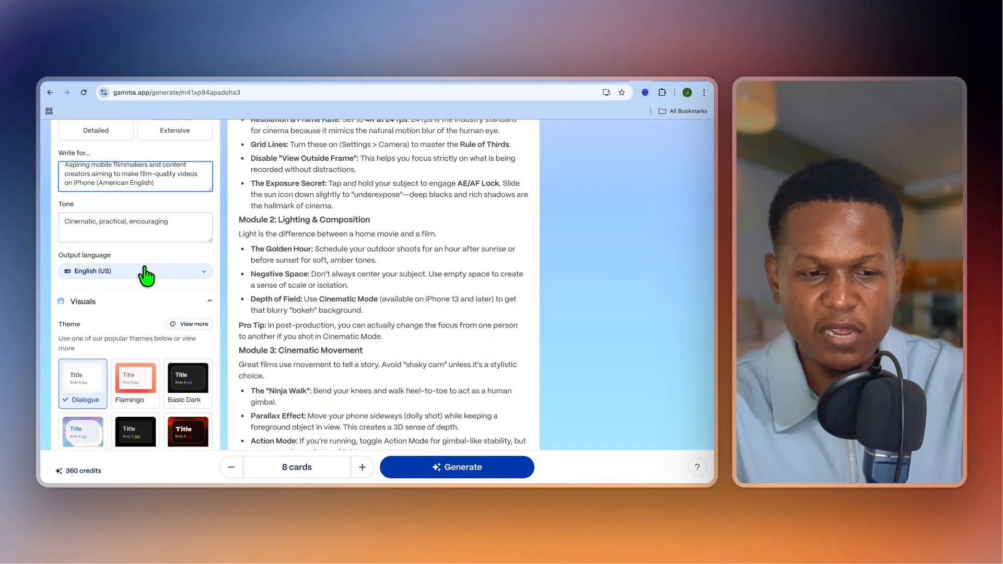
{"action": "scroll", "coordinate": [165, 372], "scroll_direction": "down", "scroll_amount": 3}
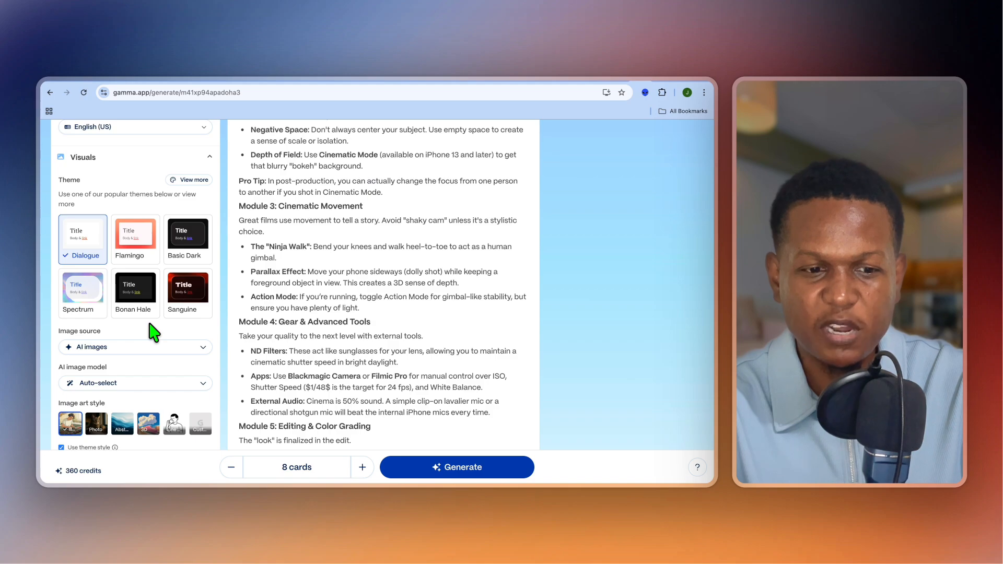
{"action": "scroll", "coordinate": [153, 332], "scroll_direction": "down", "scroll_amount": 4}
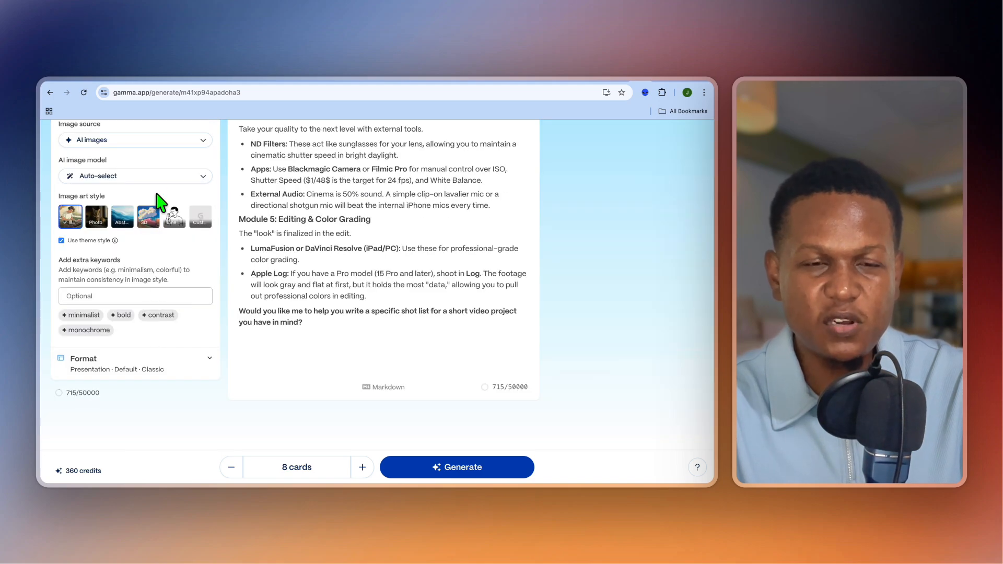
{"action": "scroll", "coordinate": [157, 199], "scroll_direction": "up", "scroll_amount": 1}
{"action": "left_click", "coordinate": [166, 178]}
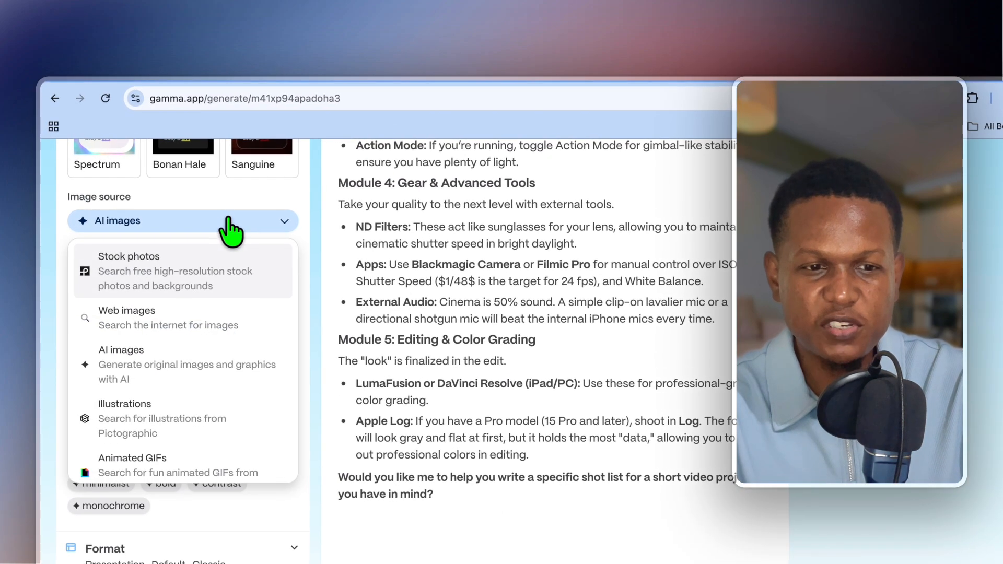
{"action": "left_click", "coordinate": [232, 220]}
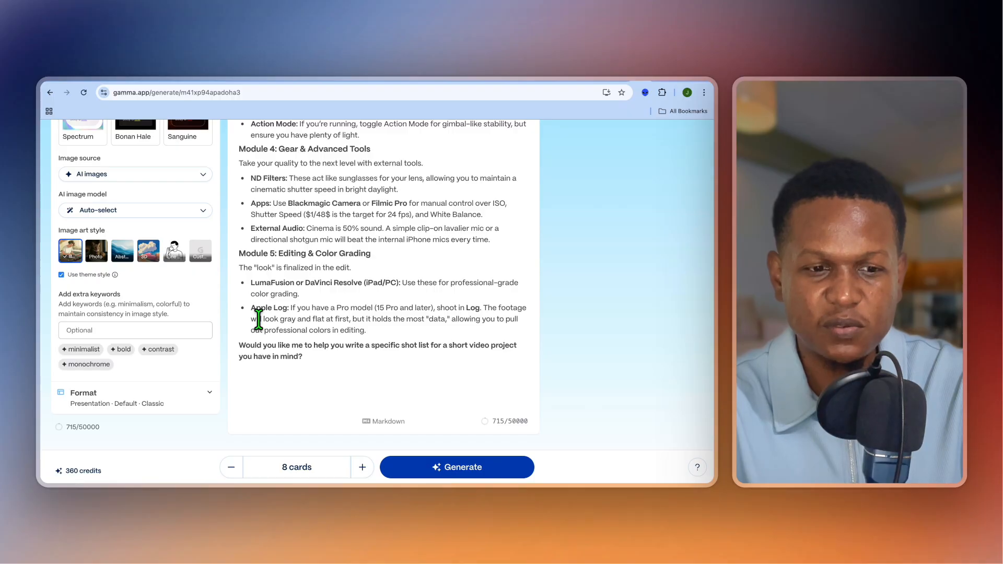
Step: Generate the 8-card presentation and return to its title card
{"action": "left_click", "coordinate": [489, 459]}
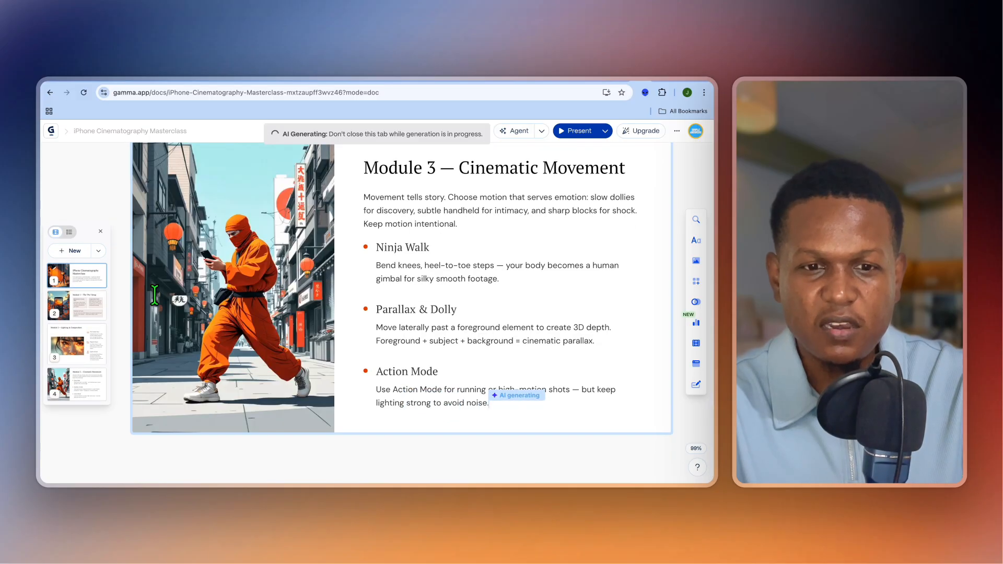
{"action": "scroll", "coordinate": [155, 295], "scroll_direction": "up", "scroll_amount": 10}
{"action": "scroll", "coordinate": [155, 295], "scroll_direction": "up", "scroll_amount": 15}
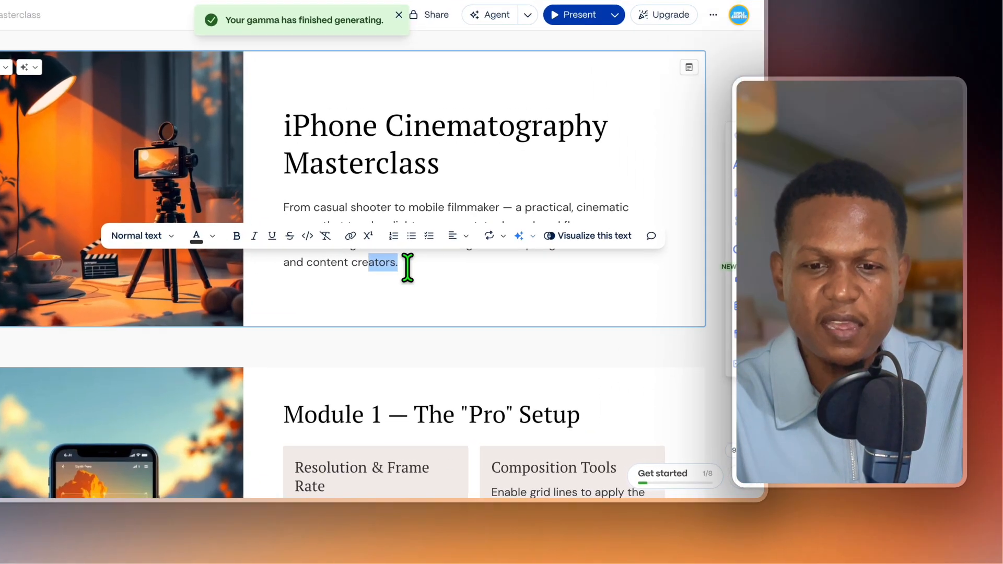
Step: Have the AI agent expand the description paragraph on the title card
{"action": "left_click", "coordinate": [454, 314]}
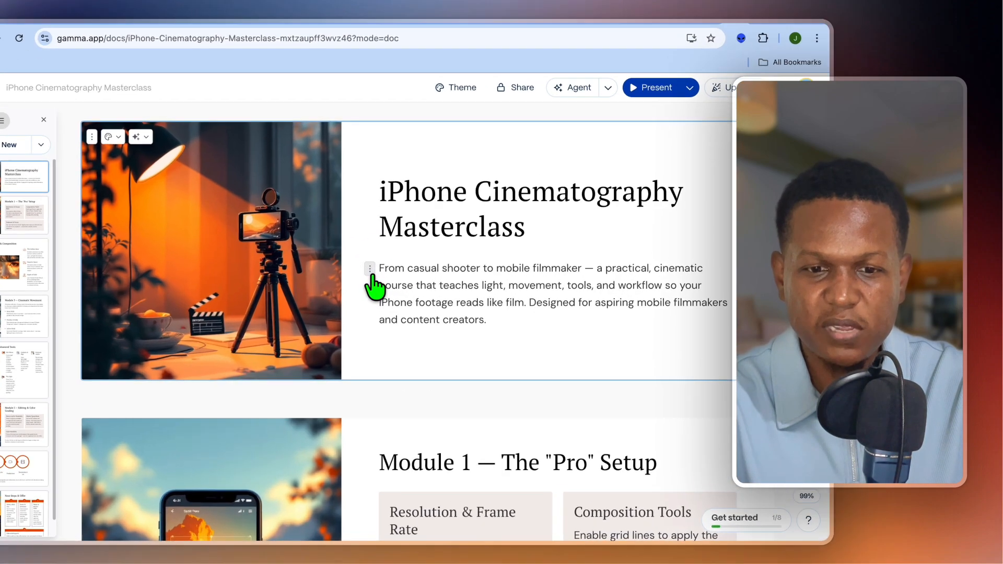
{"action": "left_click", "coordinate": [356, 271]}
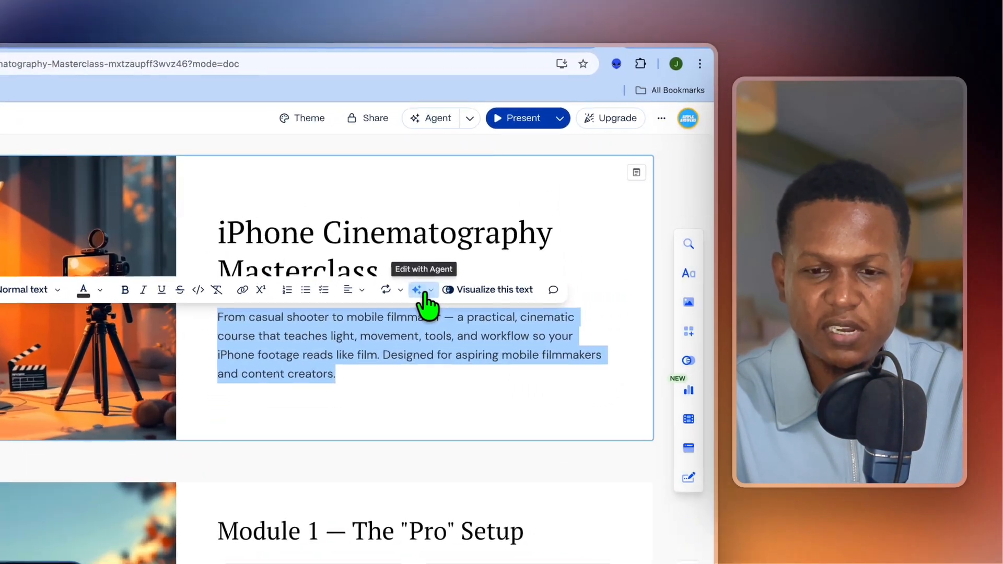
{"action": "left_click", "coordinate": [505, 252]}
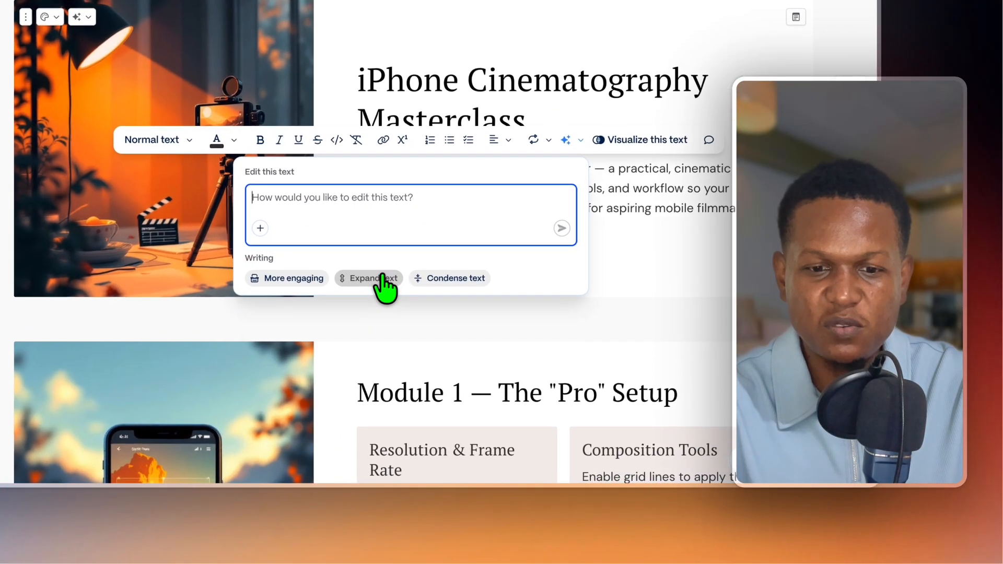
{"action": "left_click", "coordinate": [375, 345]}
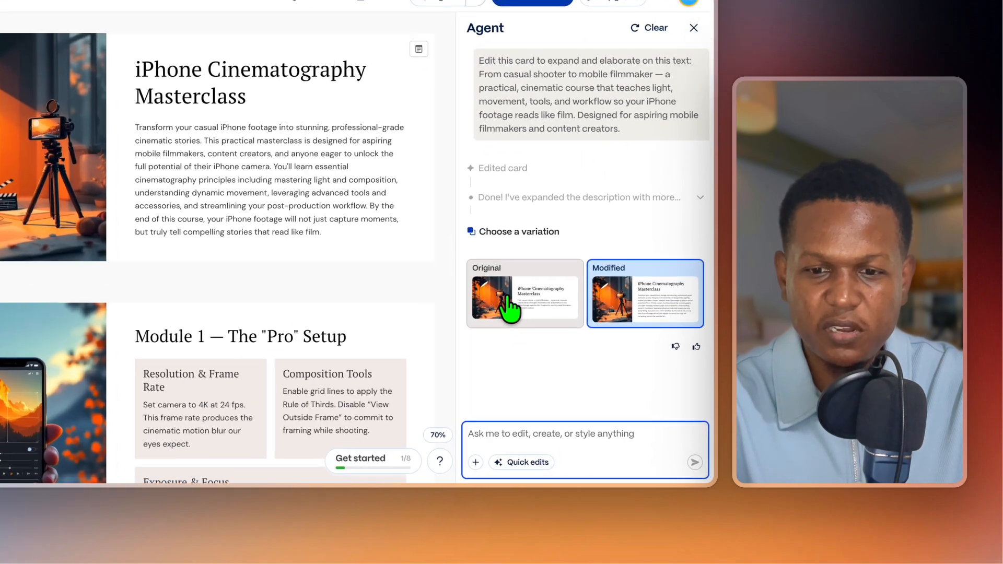
Step: Compare the original and modified title card, keep the modified variation and close the agent
{"action": "left_click", "coordinate": [565, 357]}
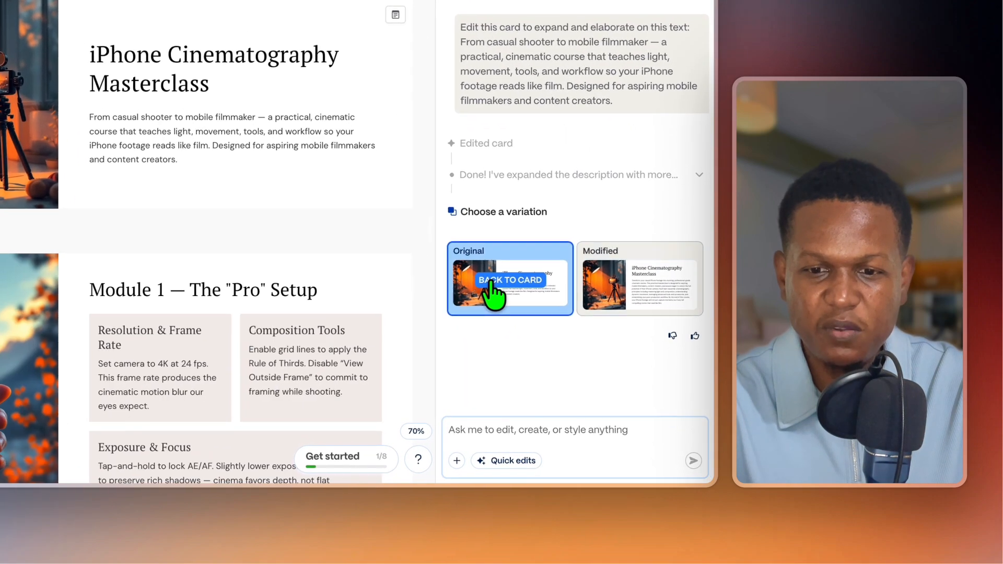
{"action": "left_click", "coordinate": [670, 285]}
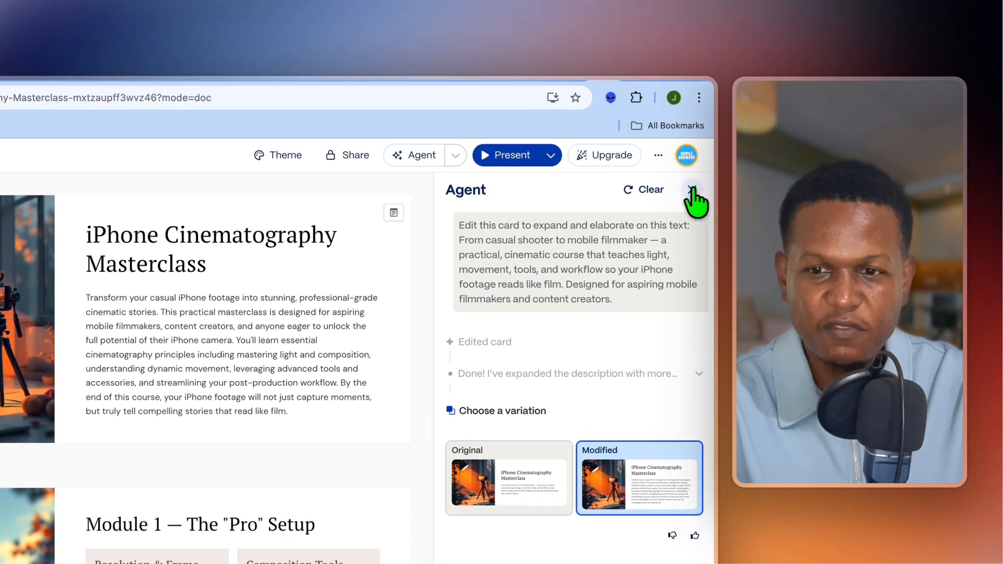
{"action": "left_click", "coordinate": [692, 191]}
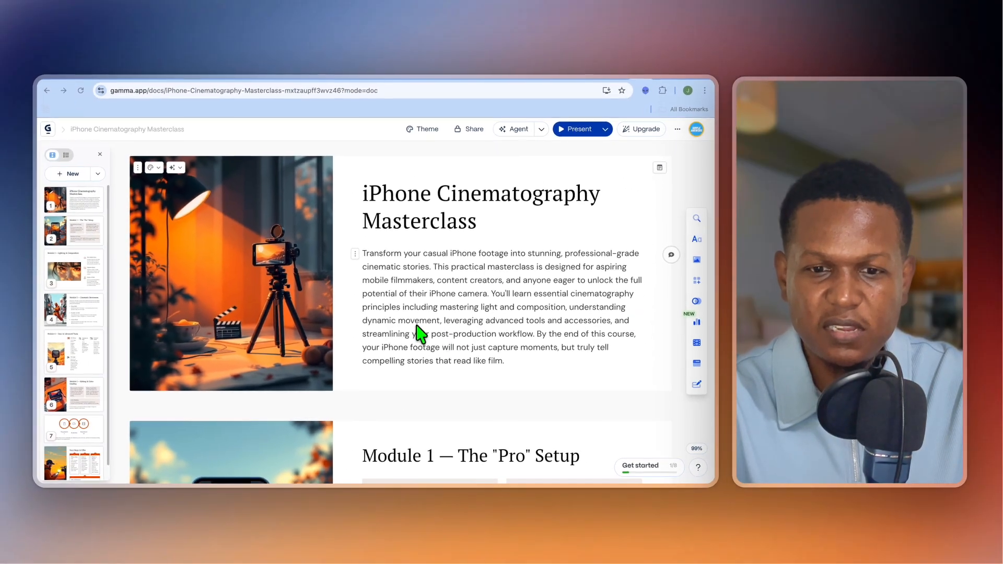
Step: Look over the title card's AI editing suggestions and its card styling and layout options
{"action": "scroll", "coordinate": [336, 360], "scroll_direction": "down", "scroll_amount": 4}
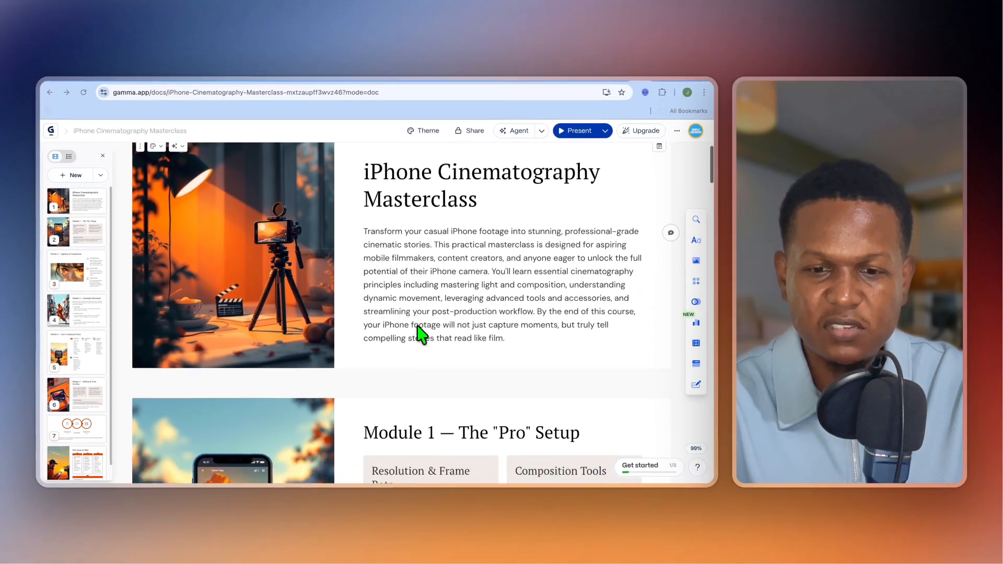
{"action": "scroll", "coordinate": [418, 330], "scroll_direction": "up", "scroll_amount": 2}
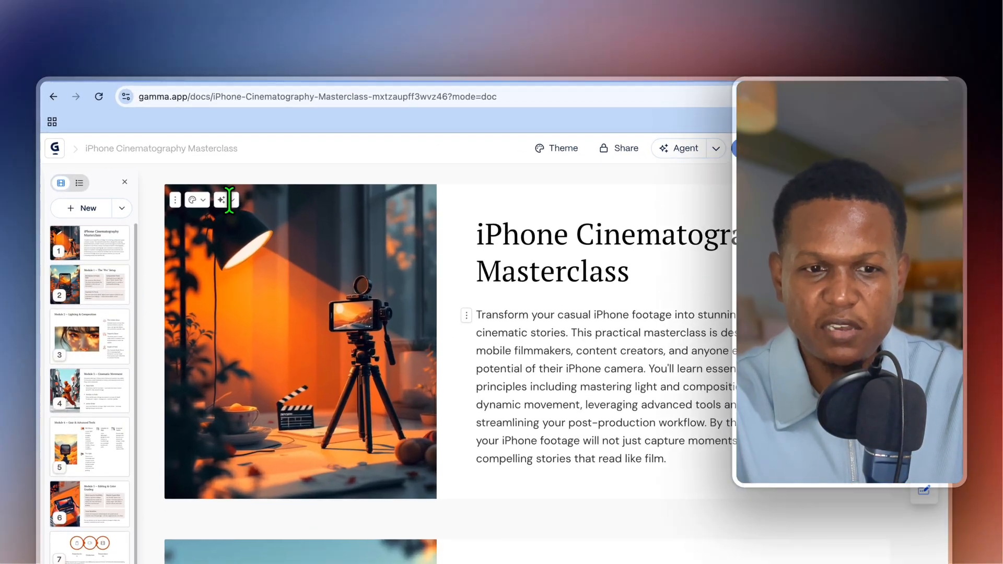
{"action": "left_click", "coordinate": [177, 170]}
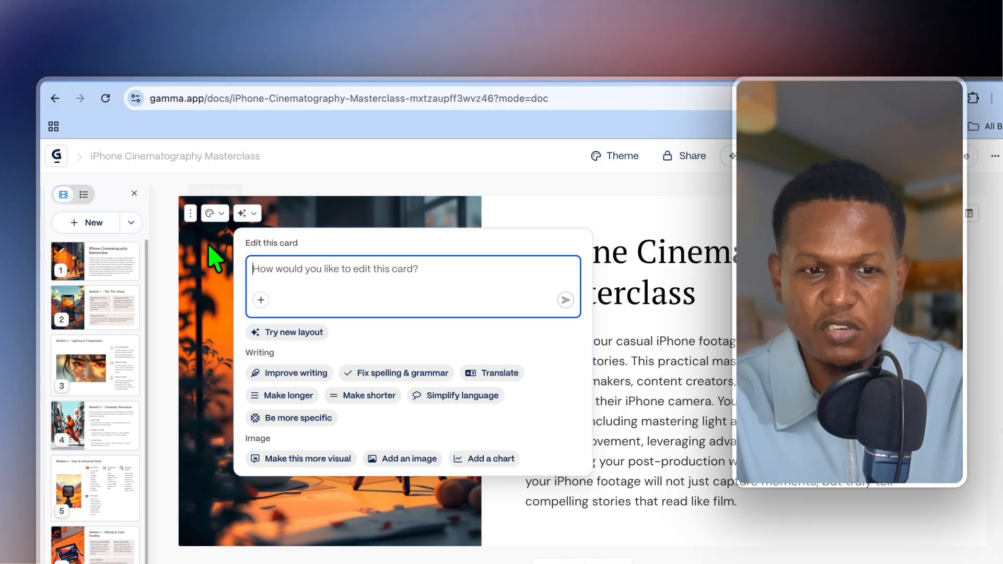
{"action": "left_click", "coordinate": [214, 258]}
{"action": "left_click", "coordinate": [215, 213]}
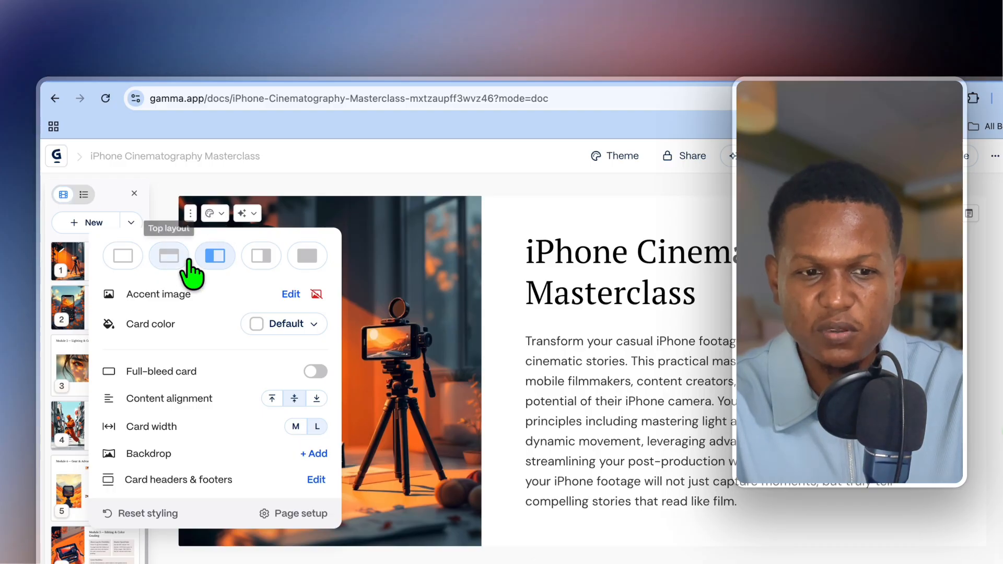
{"action": "left_click", "coordinate": [390, 271]}
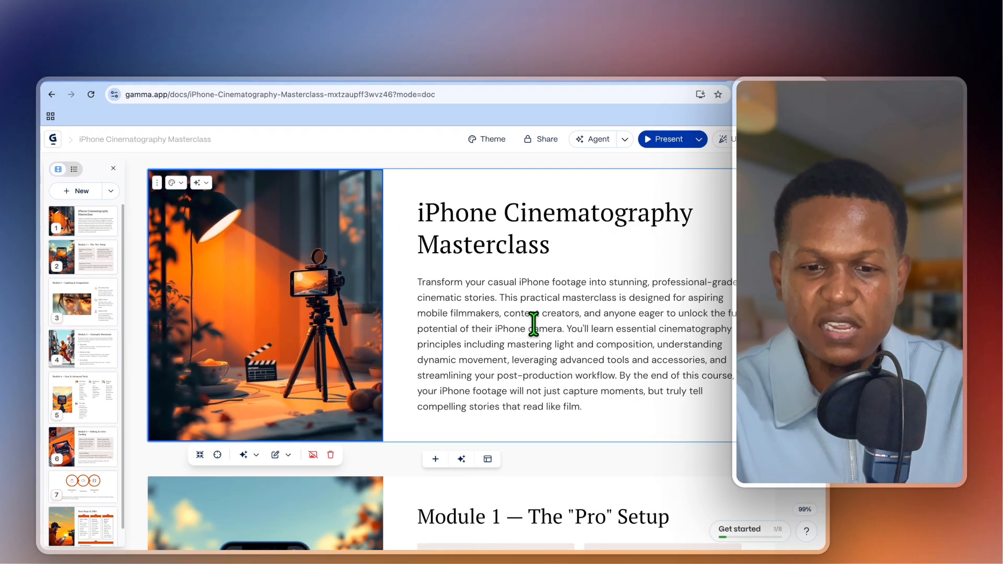
Step: Try adding a YouTube video block below the image on the Module 2 card, and delete the empty block
{"action": "scroll", "coordinate": [533, 322], "scroll_direction": "down", "scroll_amount": 5}
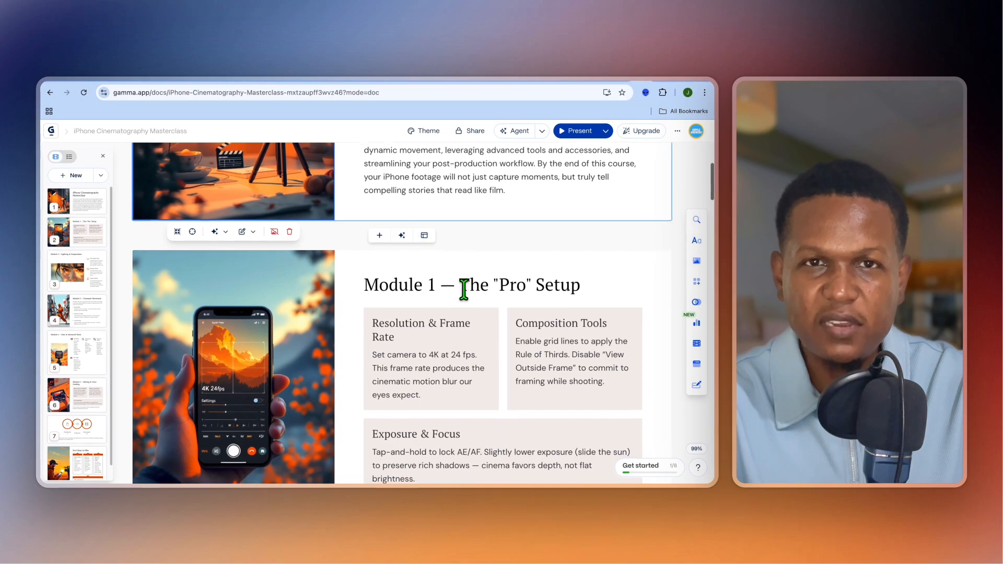
{"action": "scroll", "coordinate": [463, 289], "scroll_direction": "down", "scroll_amount": 8}
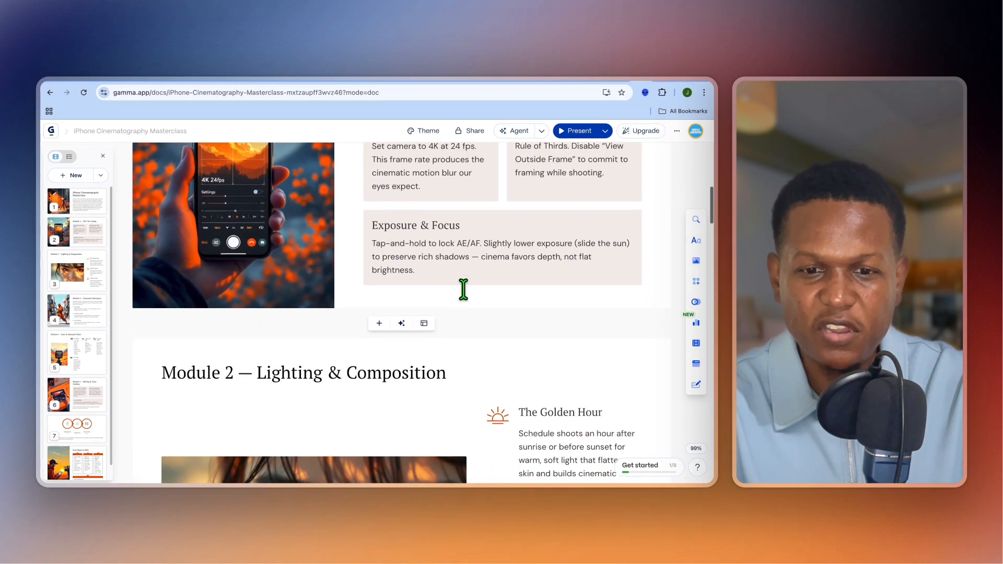
{"action": "scroll", "coordinate": [463, 289], "scroll_direction": "down", "scroll_amount": 3}
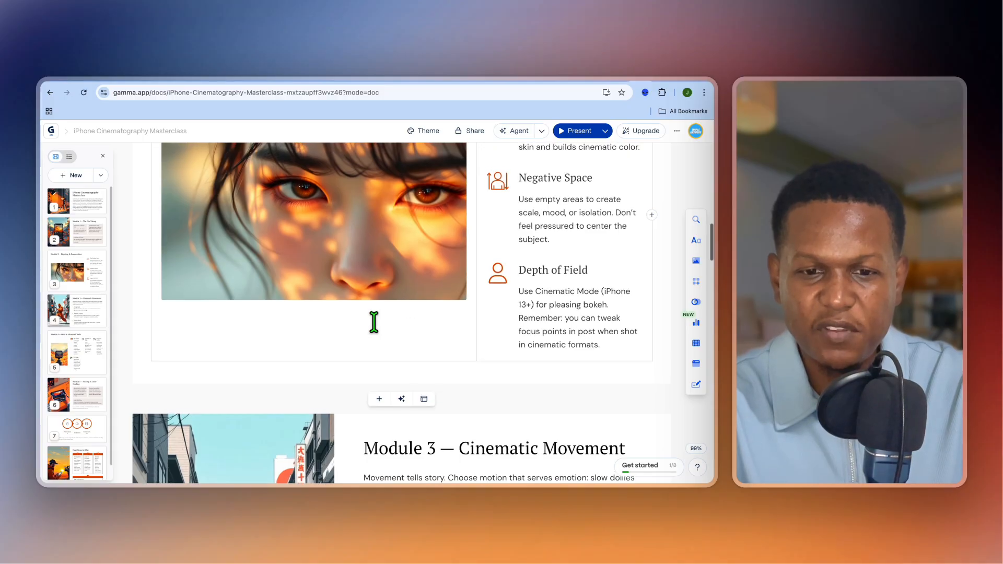
{"action": "scroll", "coordinate": [374, 322], "scroll_direction": "down", "scroll_amount": 1}
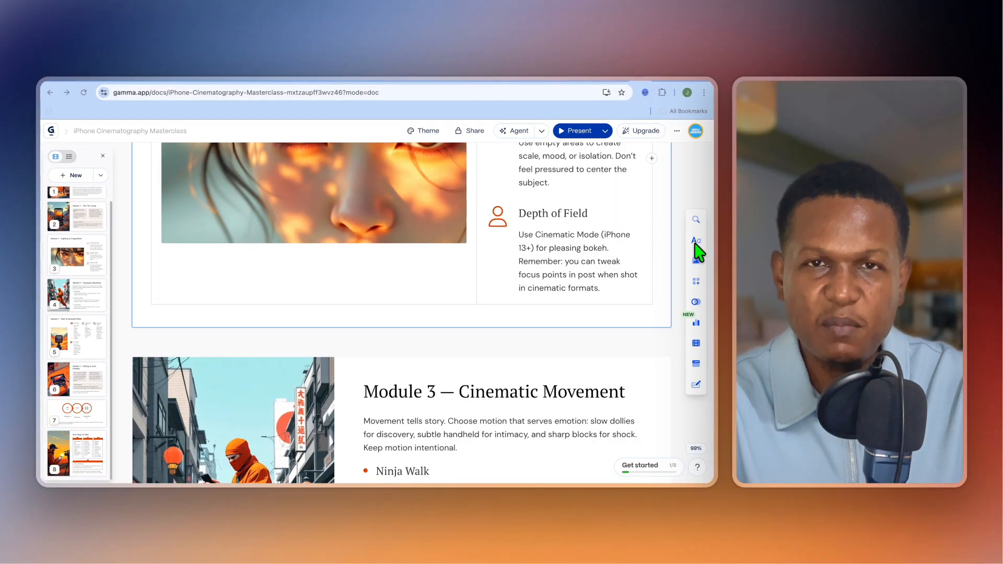
{"action": "left_click", "coordinate": [696, 241]}
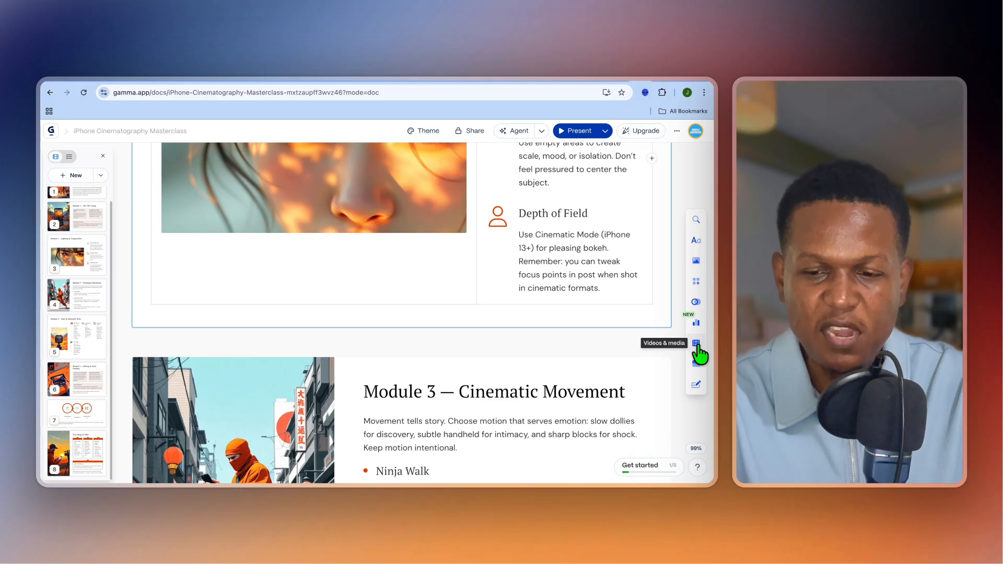
{"action": "left_click", "coordinate": [697, 345]}
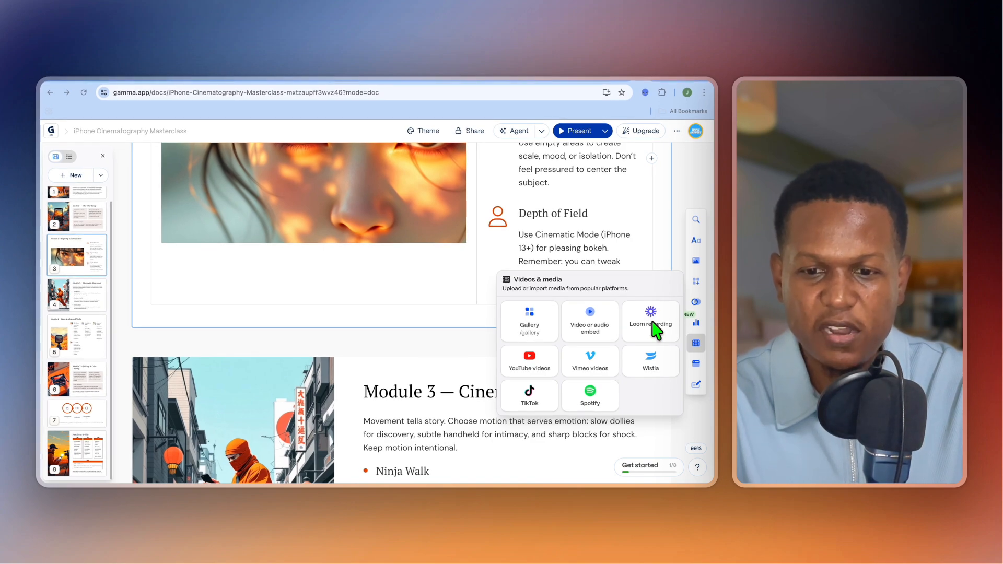
{"action": "left_click", "coordinate": [529, 358]}
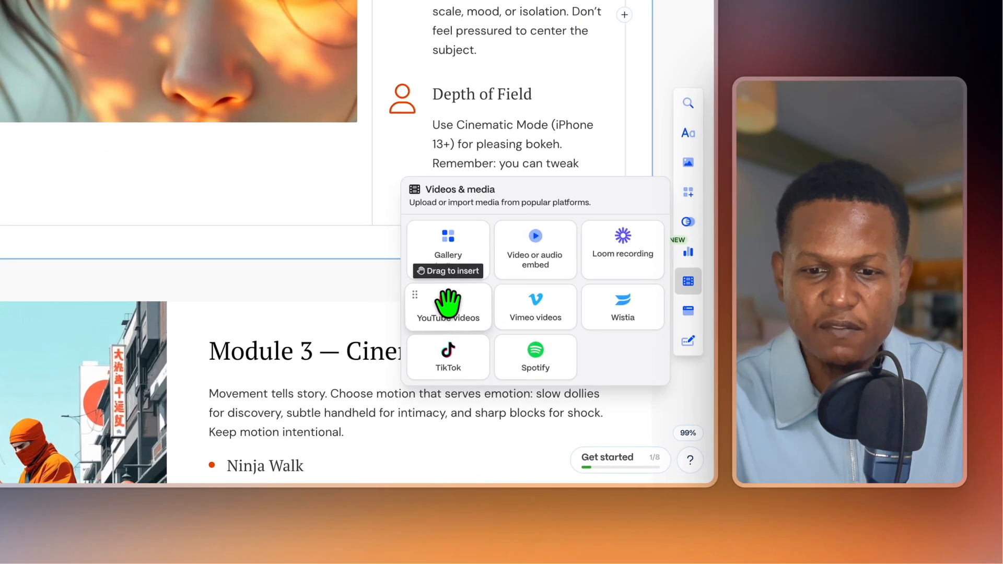
{"action": "left_click", "coordinate": [529, 358]}
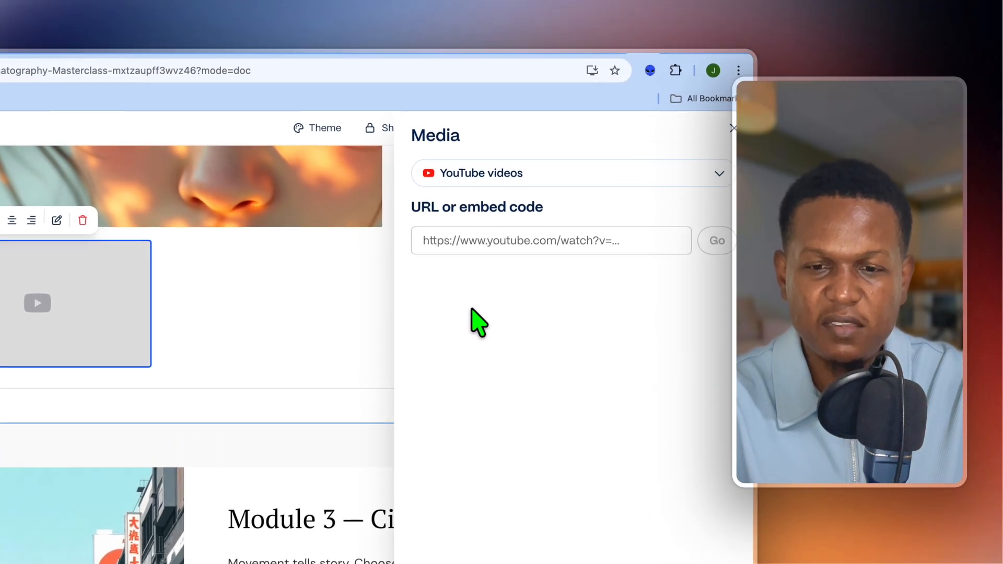
{"action": "left_click", "coordinate": [439, 68]}
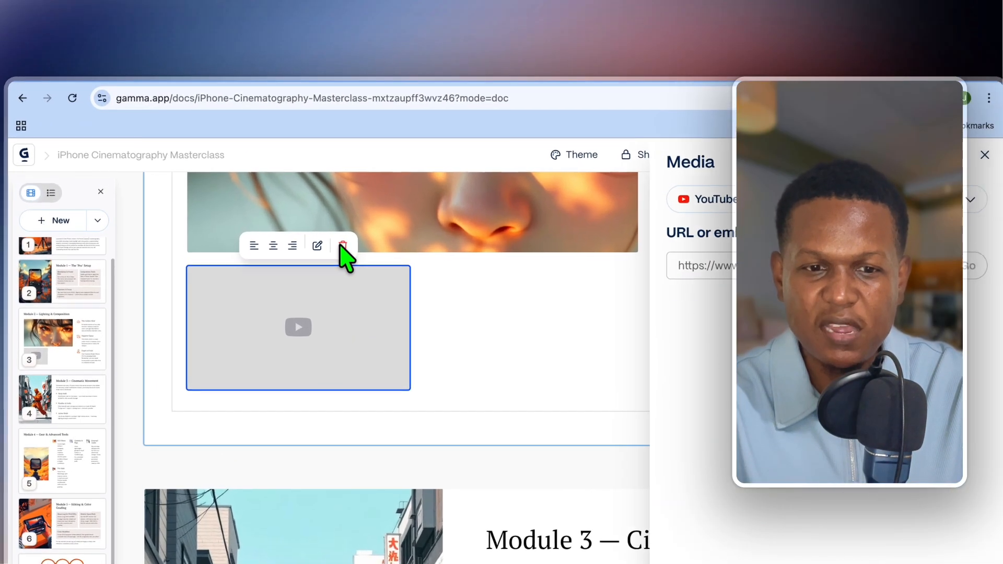
{"action": "left_click", "coordinate": [266, 192]}
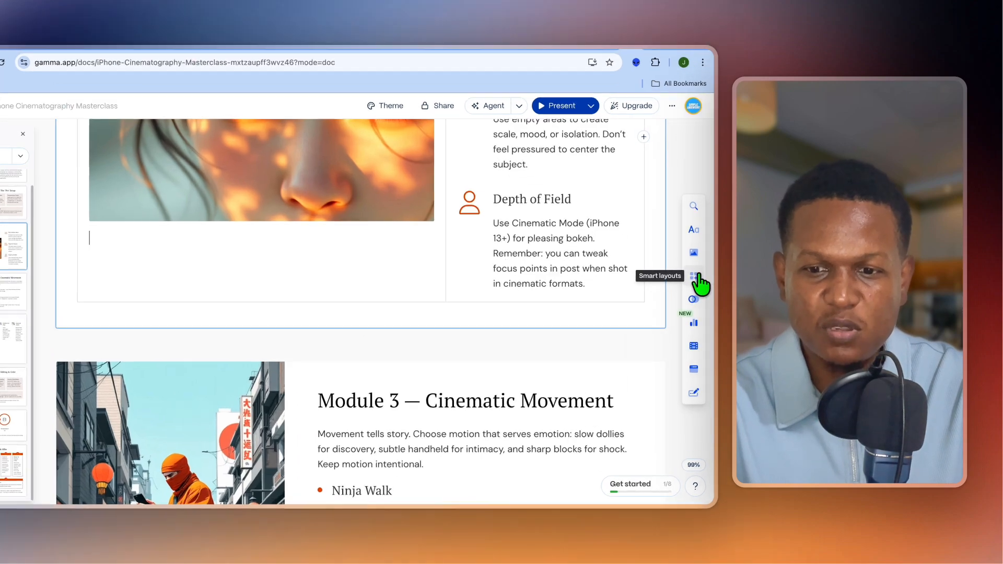
Step: Browse the smart layout blocks, from columns, boxes and bullets to sequences, stats, circles and quotes
{"action": "left_click", "coordinate": [696, 282]}
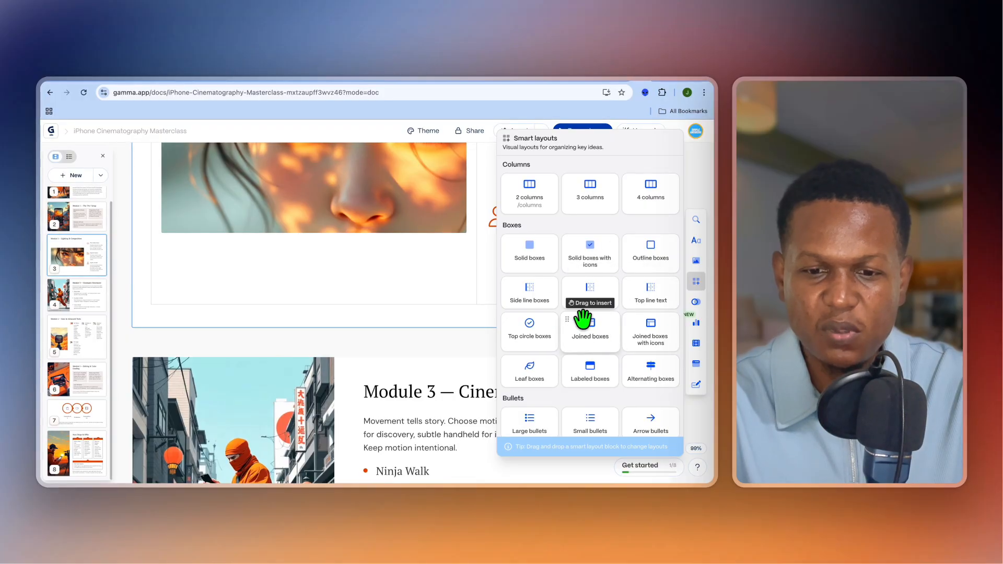
{"action": "scroll", "coordinate": [583, 320], "scroll_direction": "down", "scroll_amount": 5}
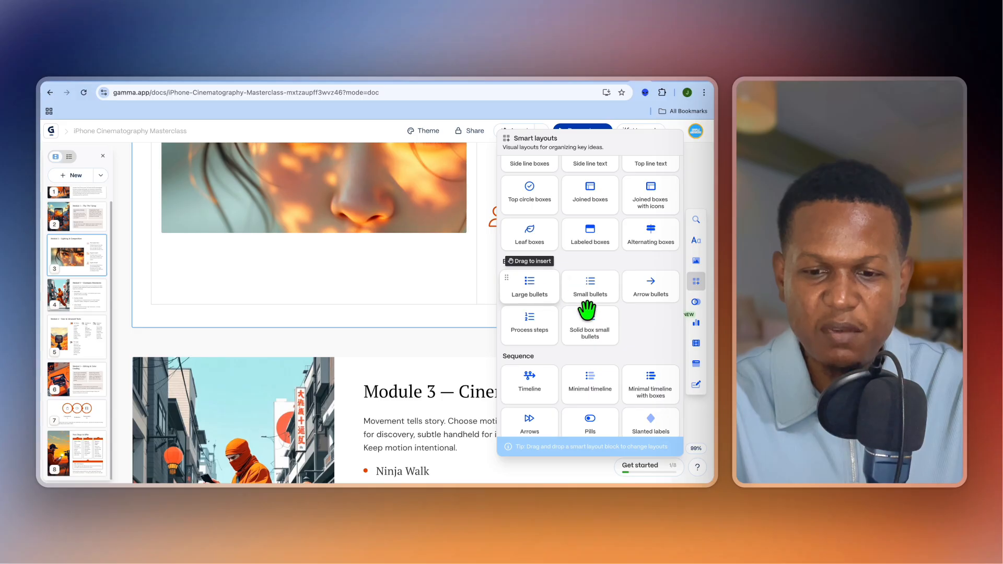
{"action": "scroll", "coordinate": [606, 374], "scroll_direction": "down", "scroll_amount": 4}
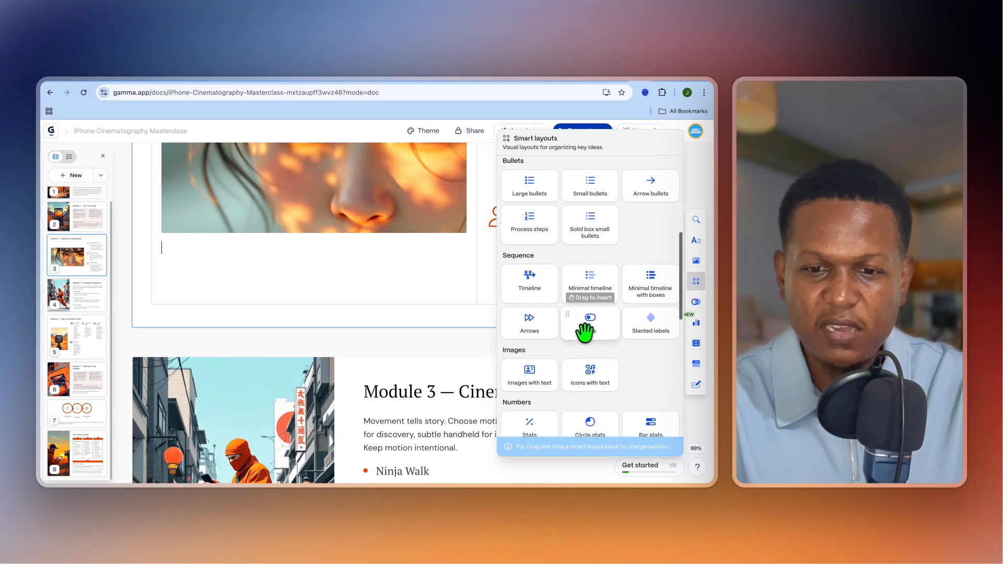
{"action": "scroll", "coordinate": [584, 323], "scroll_direction": "down", "scroll_amount": 10}
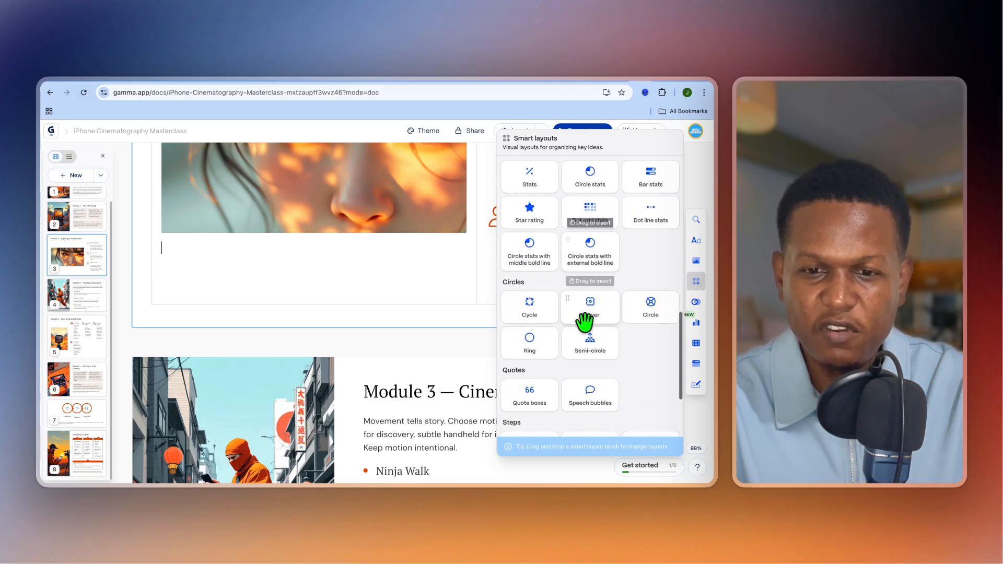
{"action": "scroll", "coordinate": [583, 321], "scroll_direction": "up", "scroll_amount": 4}
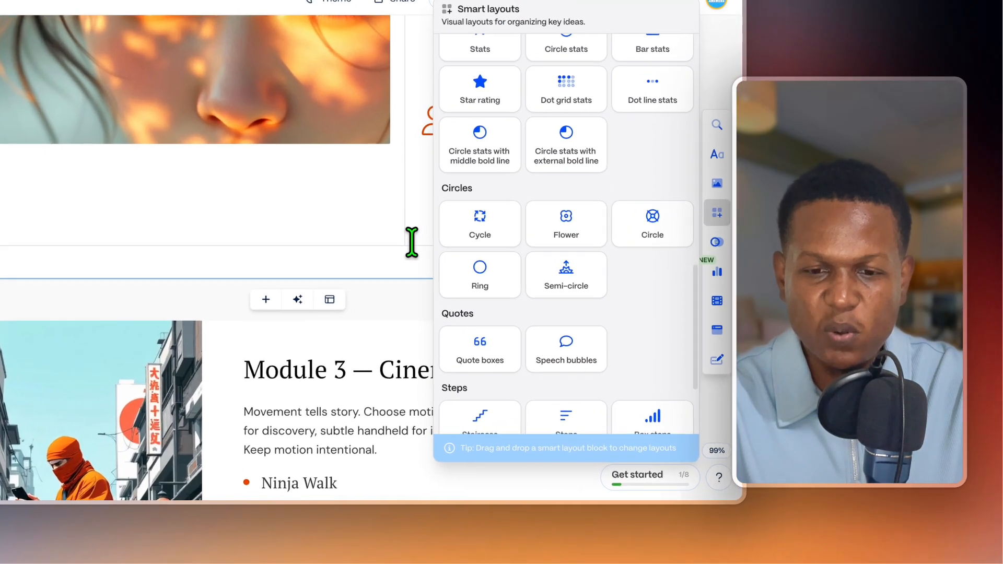
Step: Close the smart layouts, review the remaining cards from Module 3 to the end, and return to the Module 2 card
{"action": "left_click", "coordinate": [411, 243]}
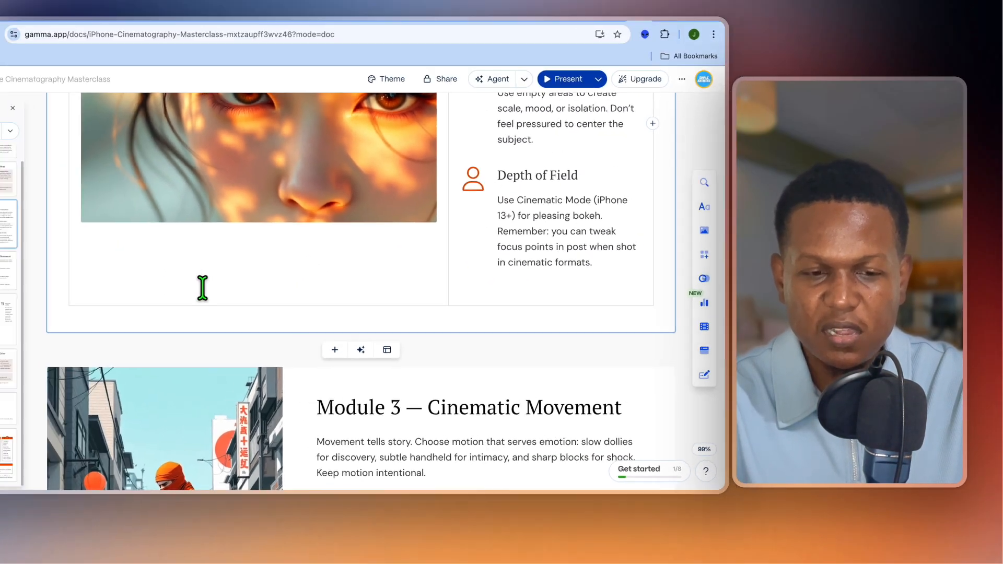
{"action": "scroll", "coordinate": [79, 251], "scroll_direction": "down", "scroll_amount": 5}
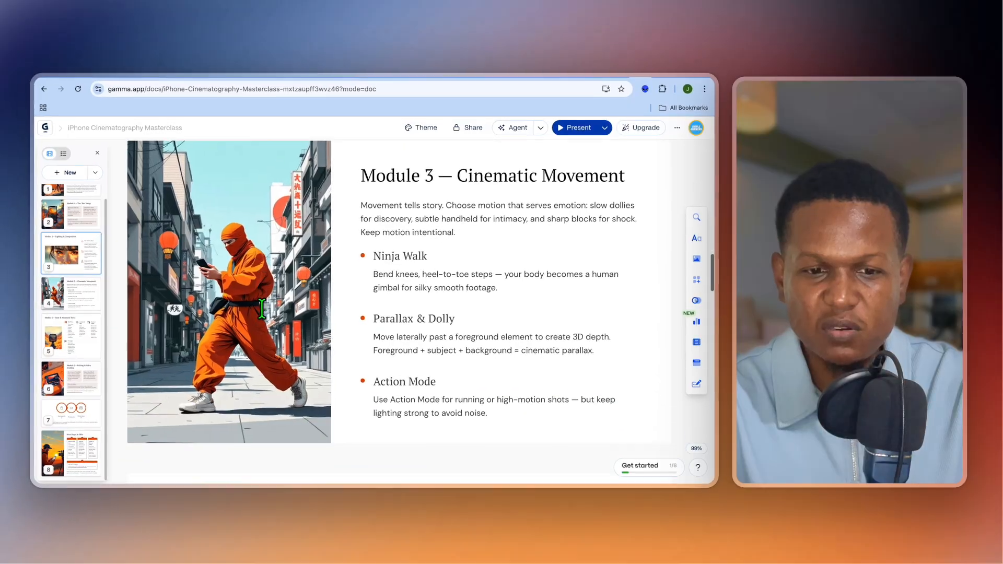
{"action": "scroll", "coordinate": [268, 319], "scroll_direction": "down", "scroll_amount": 10}
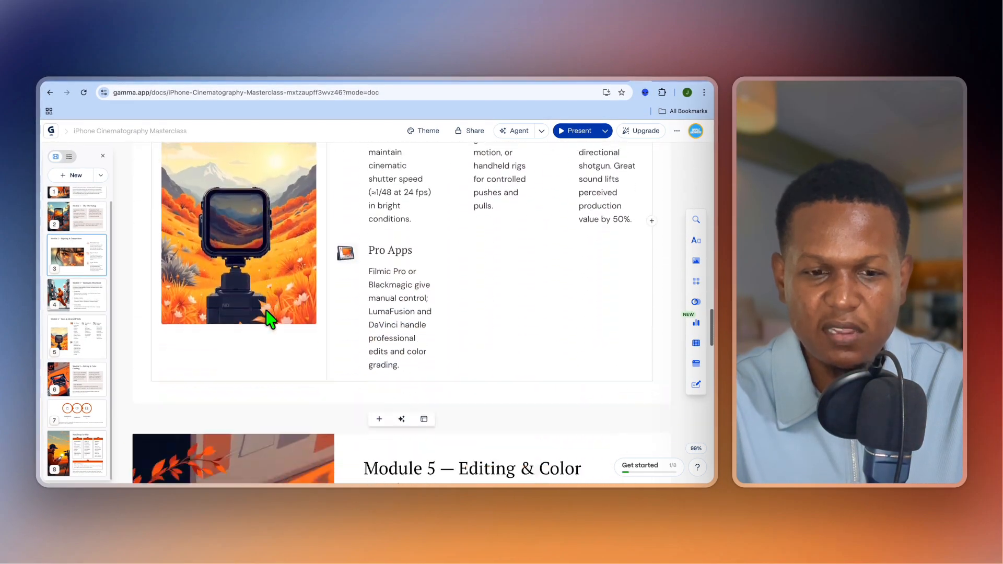
{"action": "scroll", "coordinate": [266, 314], "scroll_direction": "down", "scroll_amount": 15}
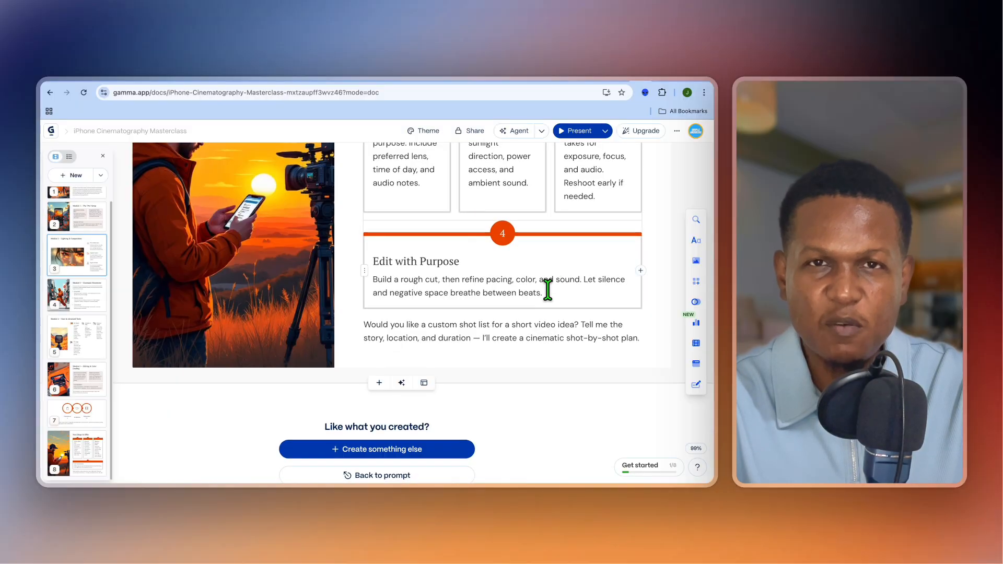
{"action": "scroll", "coordinate": [547, 290], "scroll_direction": "down", "scroll_amount": 3}
{"action": "scroll", "coordinate": [547, 290], "scroll_direction": "up", "scroll_amount": 12}
{"action": "scroll", "coordinate": [548, 290], "scroll_direction": "up", "scroll_amount": 8}
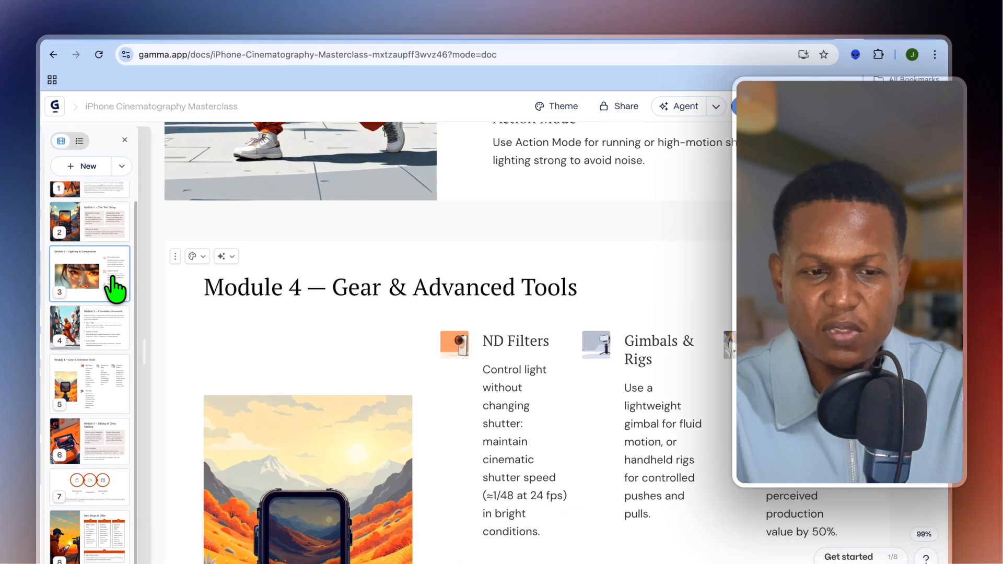
{"action": "left_click", "coordinate": [93, 254]}
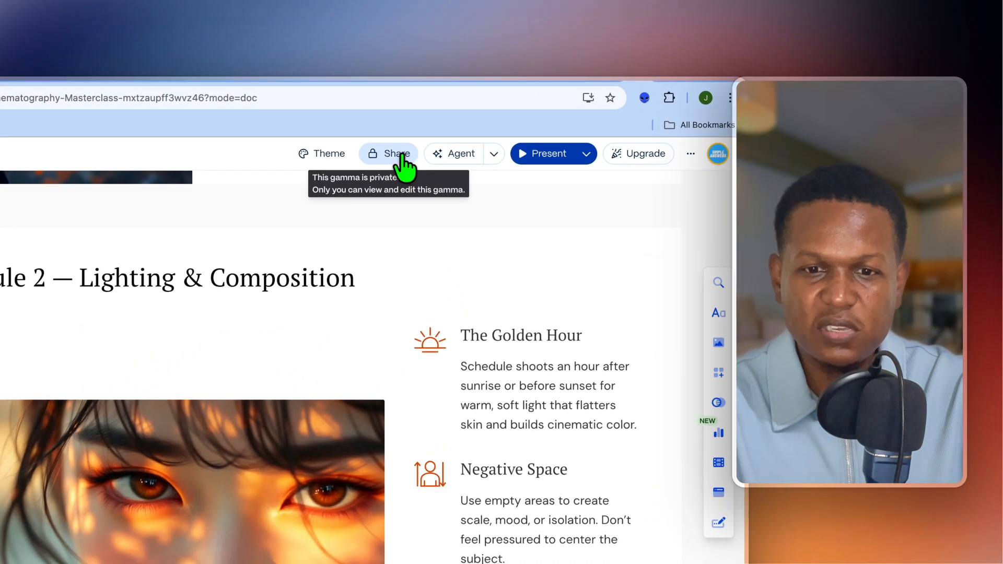
Step: Open the presentation's sharing options and examine the export choices, including file formats, LinkedIn posting and font downloads
{"action": "left_click", "coordinate": [475, 131]}
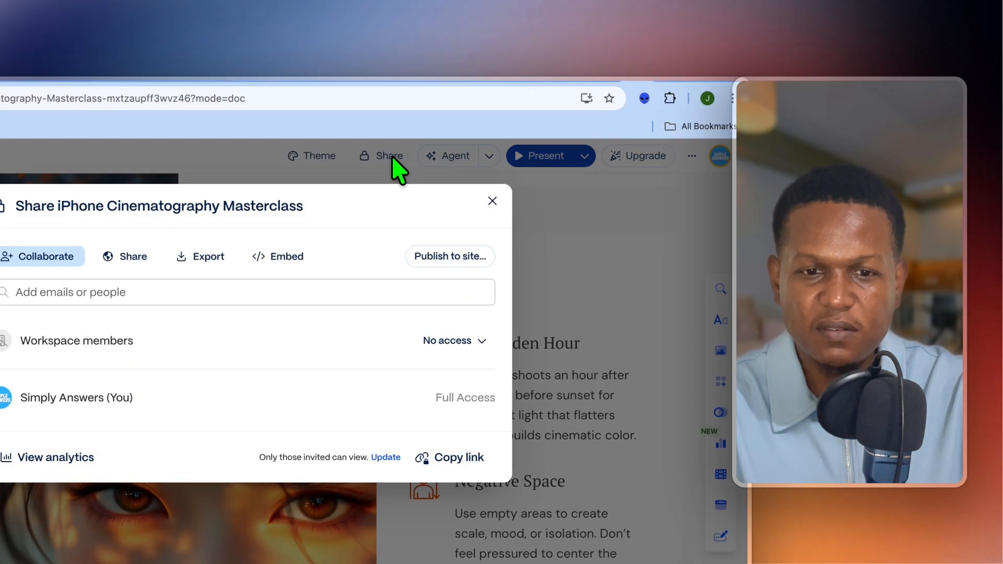
{"action": "left_click", "coordinate": [208, 260]}
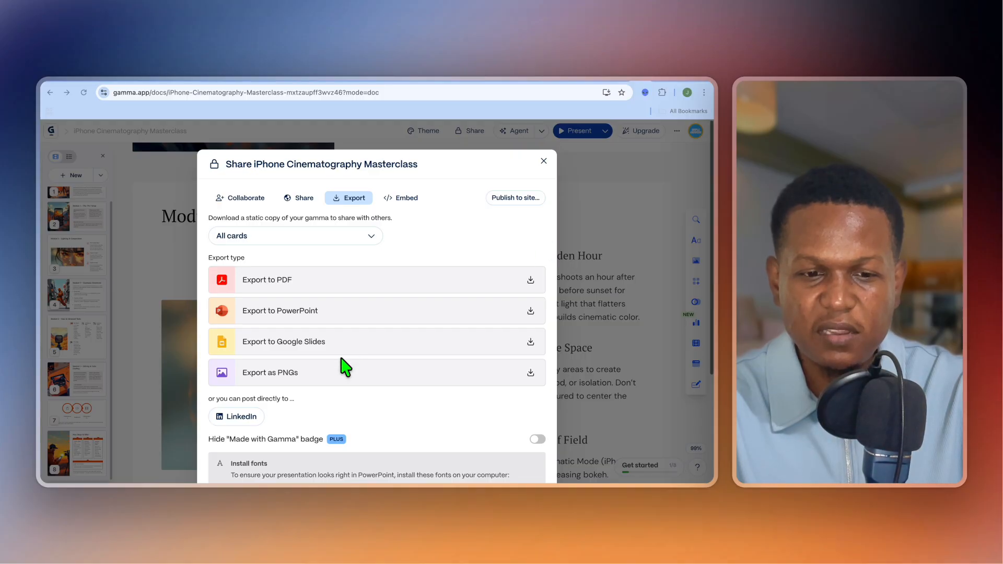
{"action": "scroll", "coordinate": [344, 368], "scroll_direction": "down", "scroll_amount": 2}
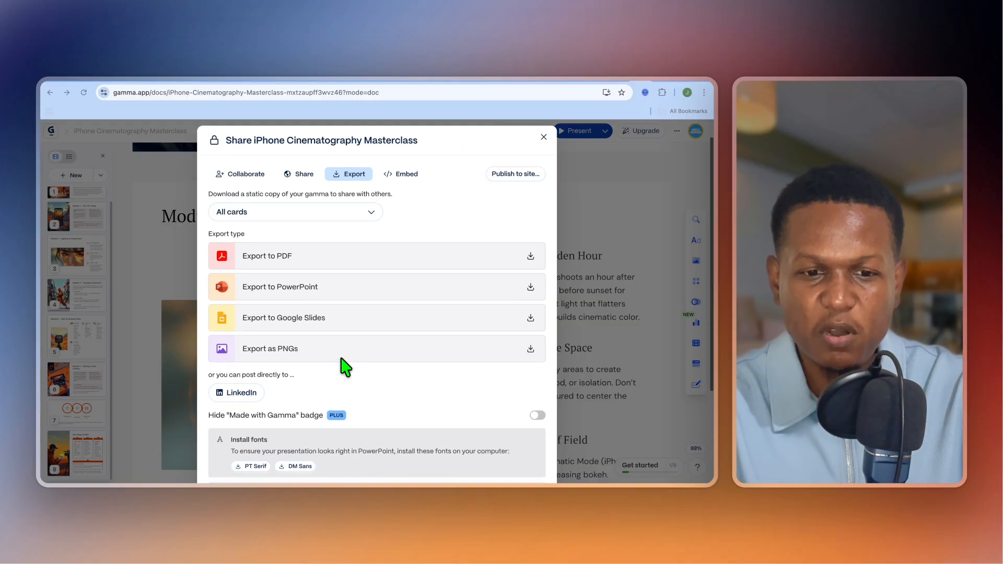
{"action": "scroll", "coordinate": [345, 368], "scroll_direction": "down", "scroll_amount": 3}
{"action": "scroll", "coordinate": [344, 367], "scroll_direction": "up", "scroll_amount": 5}
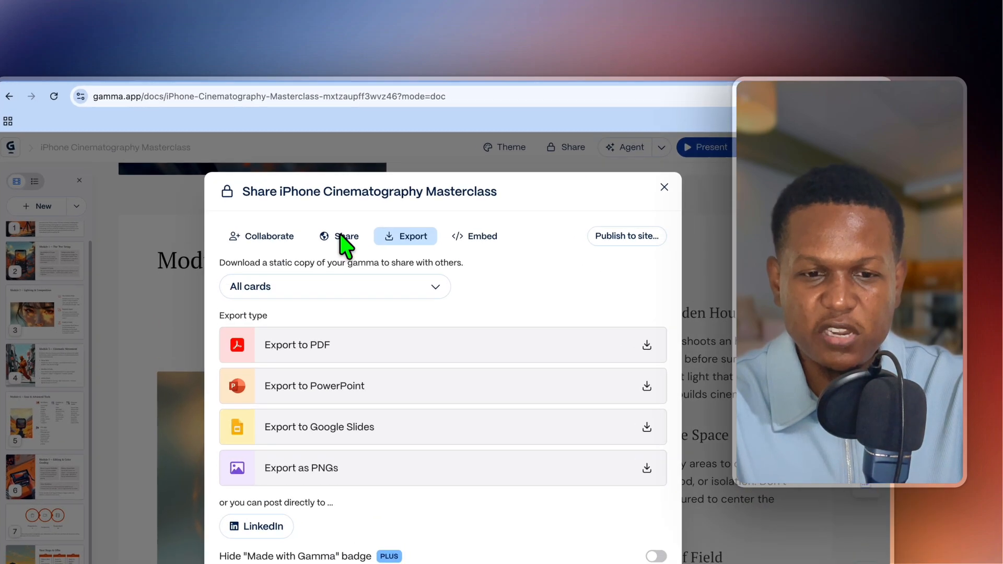
Step: Check the presentation's link-sharing settings and website embed code, and close the sharing options
{"action": "left_click", "coordinate": [295, 199]}
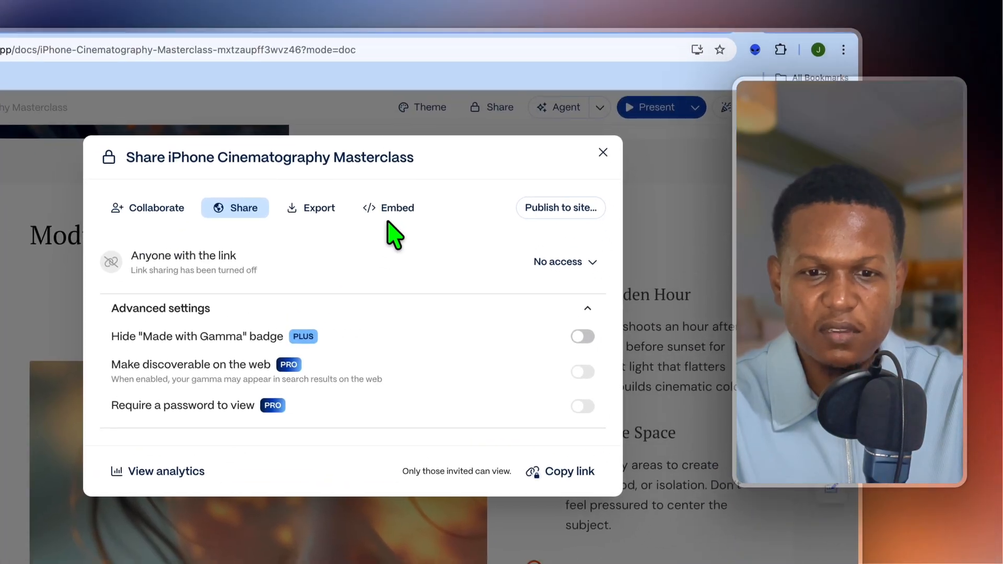
{"action": "left_click", "coordinate": [513, 256]}
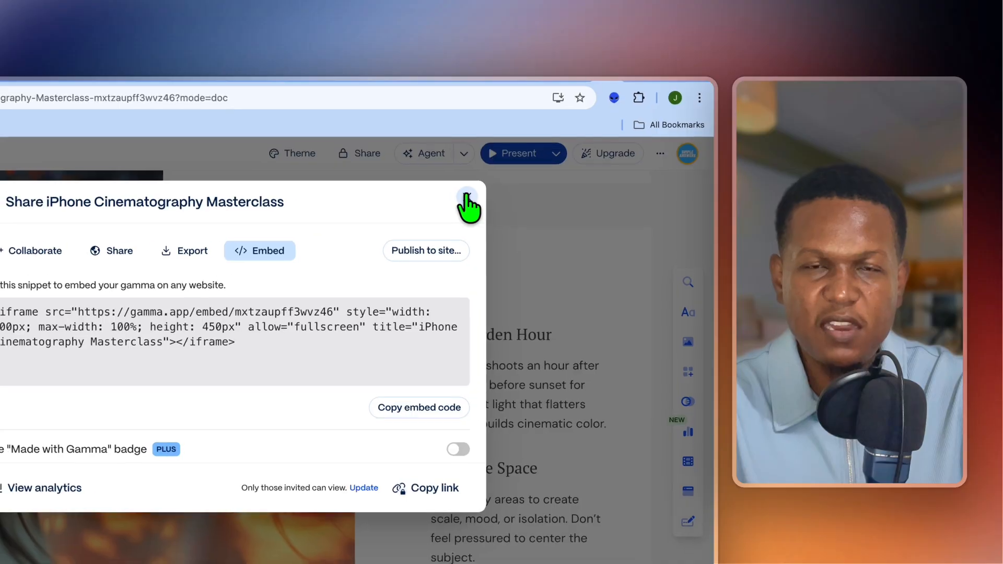
{"action": "left_click", "coordinate": [544, 161]}
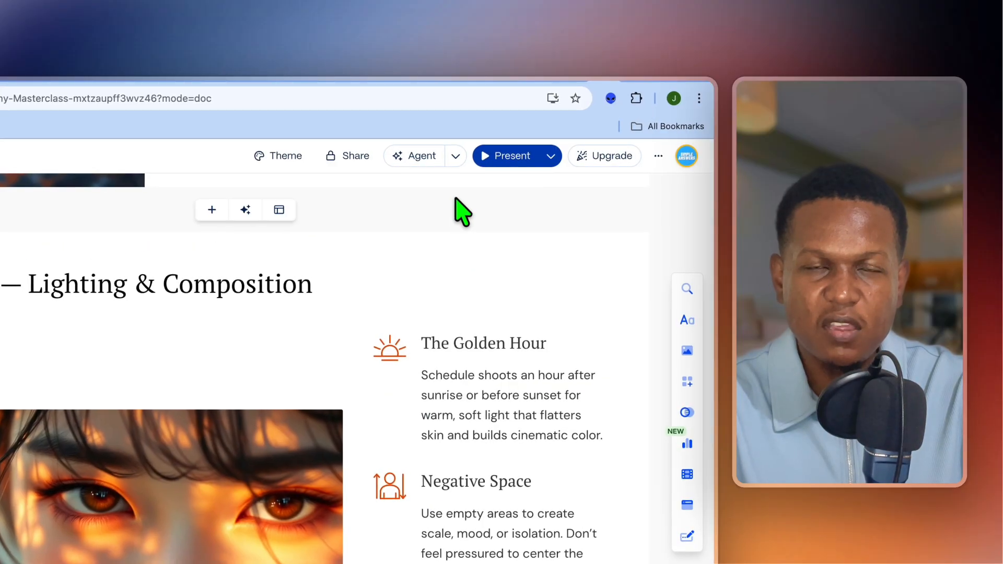